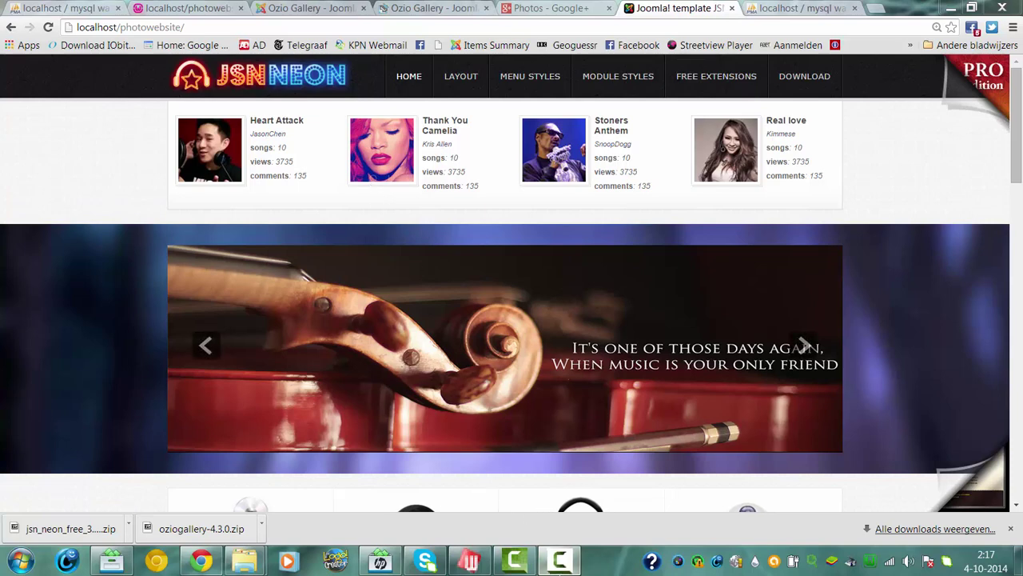
- Open Downloads > Joomla_3.3.6-Stable-Full_Package-1 and select all 24 of its items
click(558, 559)
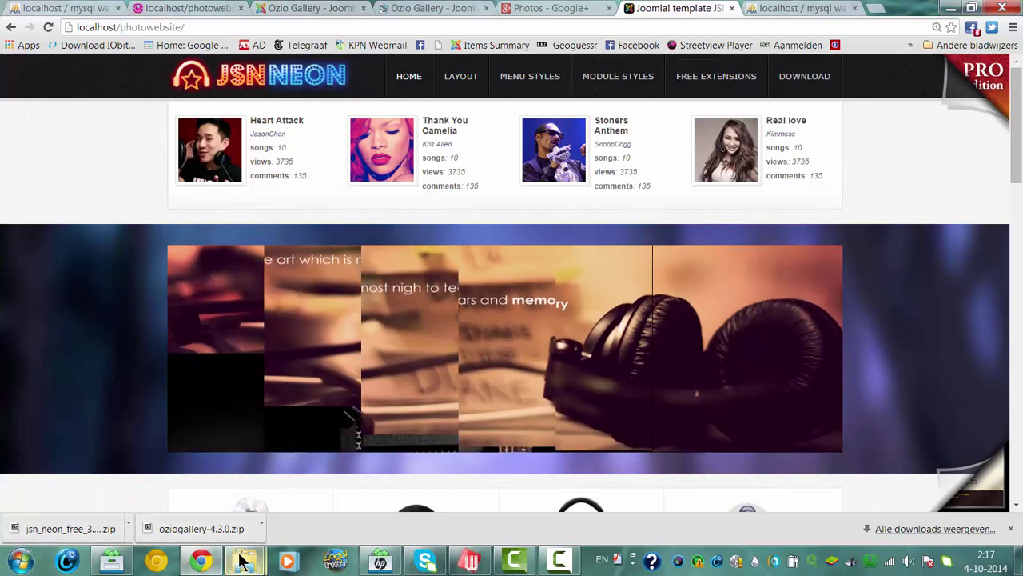
mouse_move(242, 560)
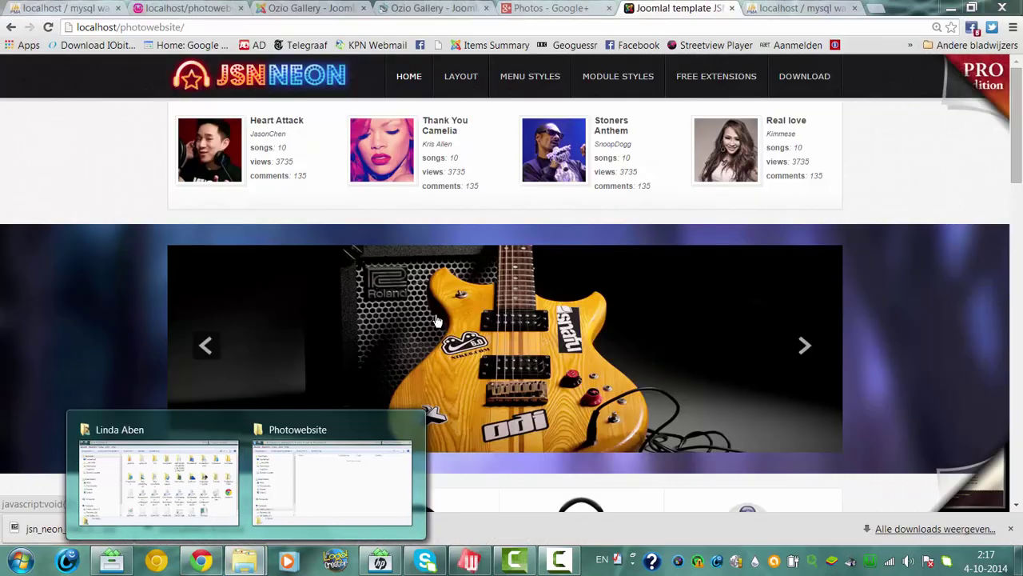
click(209, 483)
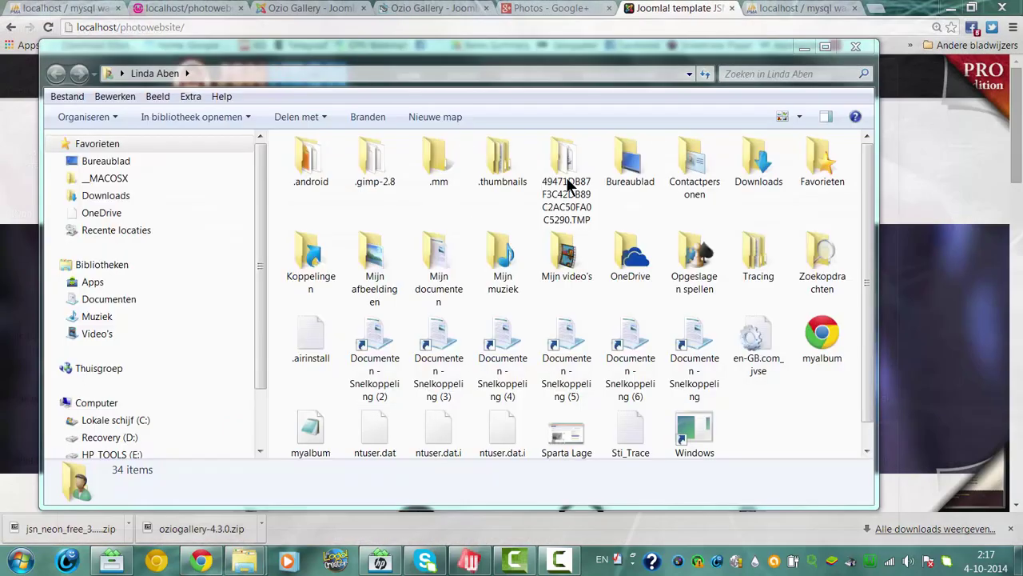
double_click(755, 164)
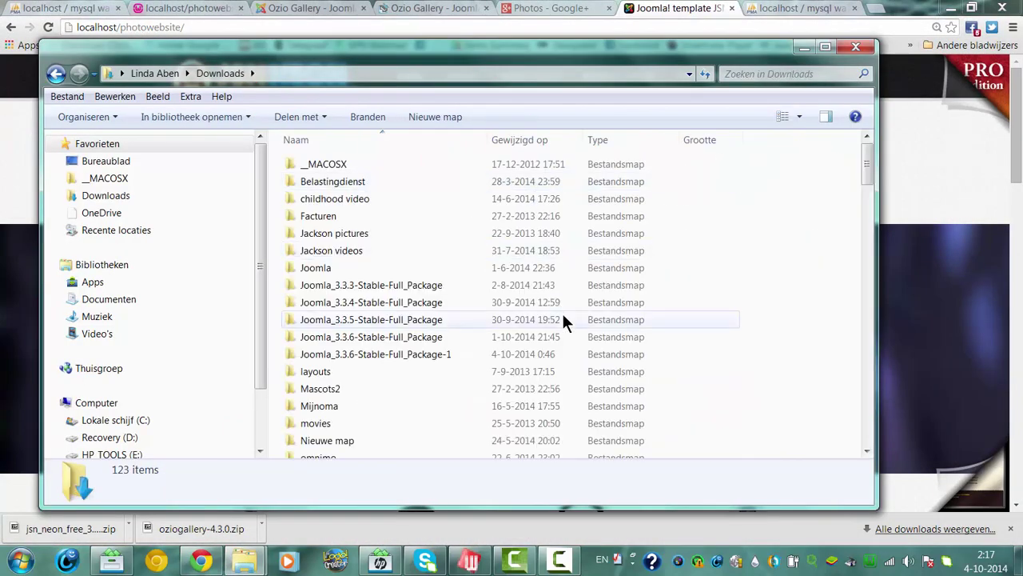
click(395, 354)
double_click(395, 354)
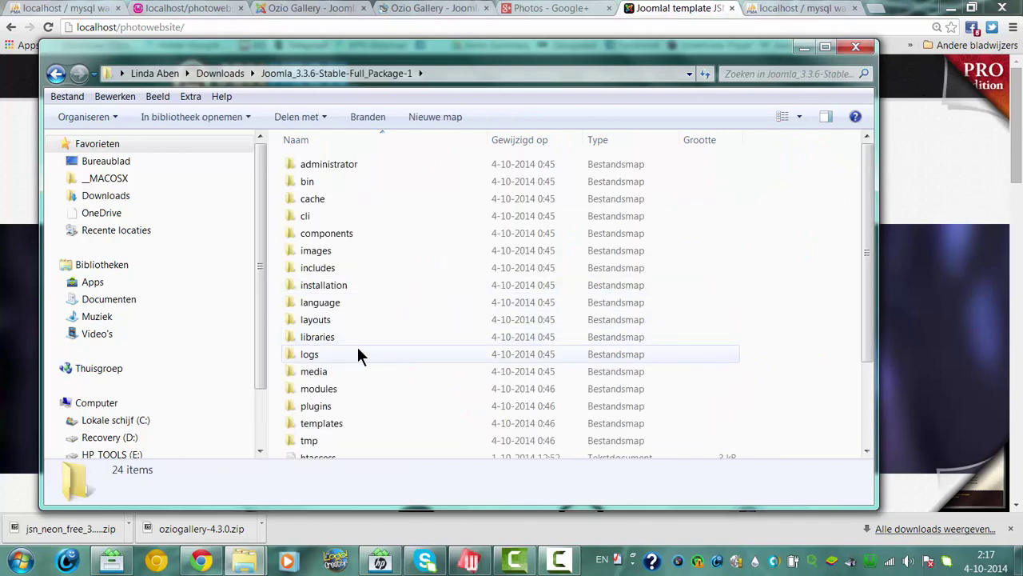
click(358, 354)
key(ctrl+a)
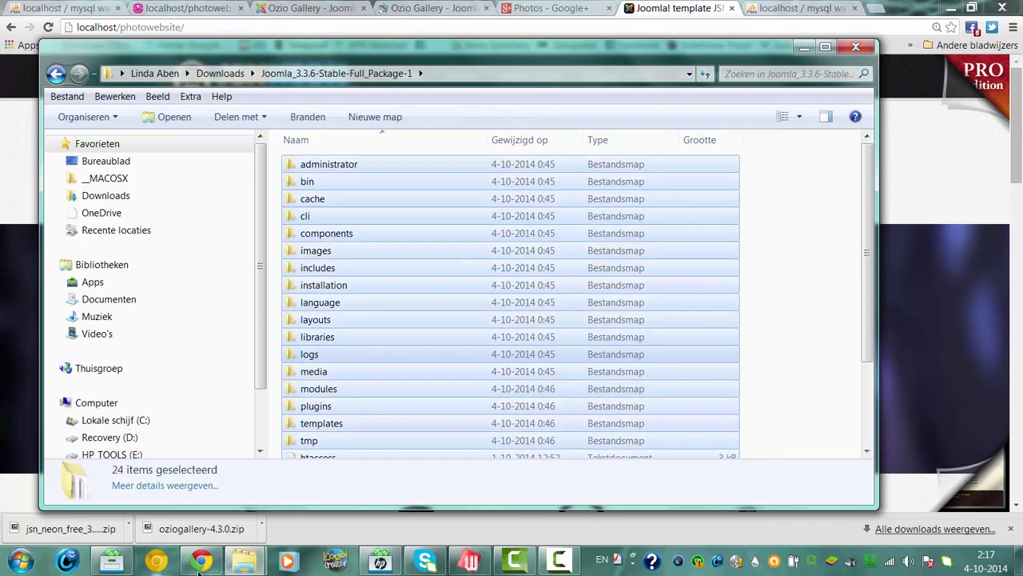
- Paste the Joomla package files into the empty C:\wamp\www\Photowebsite folder
click(245, 560)
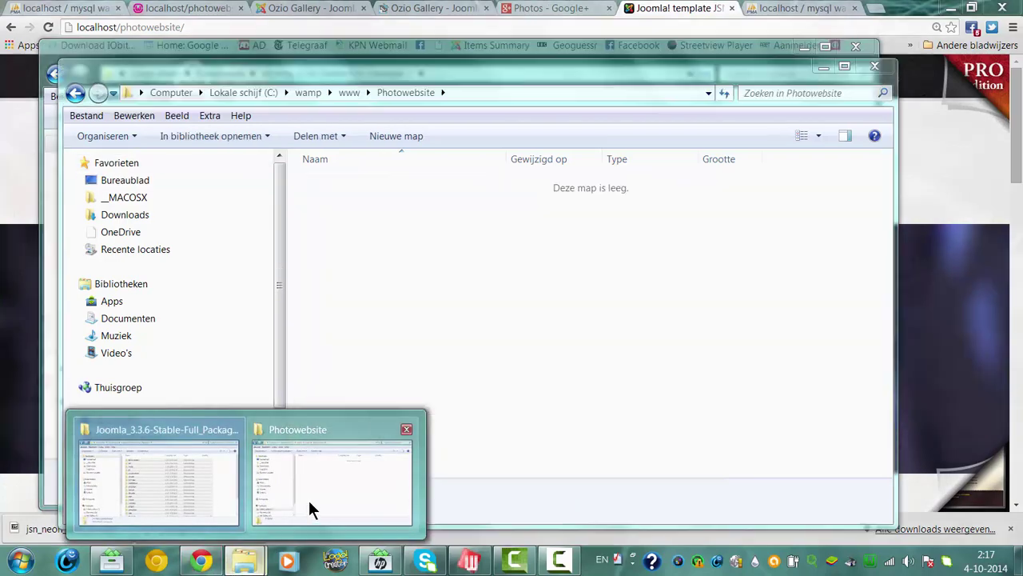
click(308, 498)
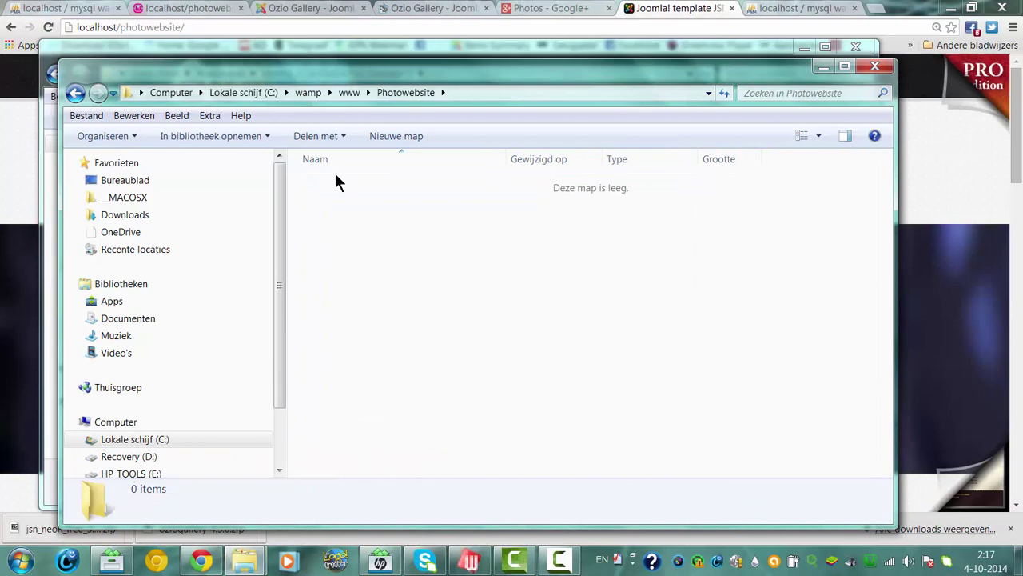
click(342, 92)
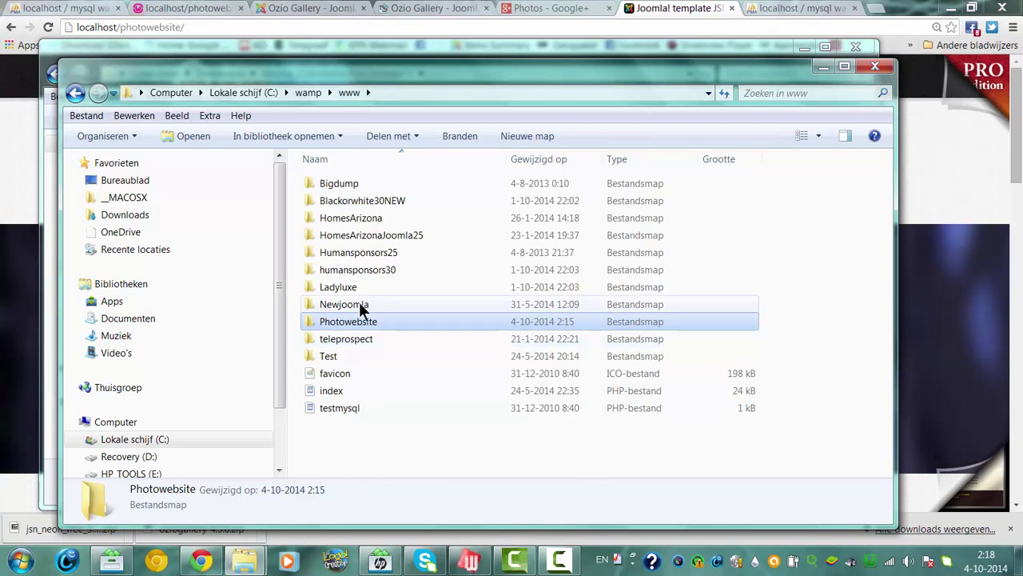
double_click(350, 320)
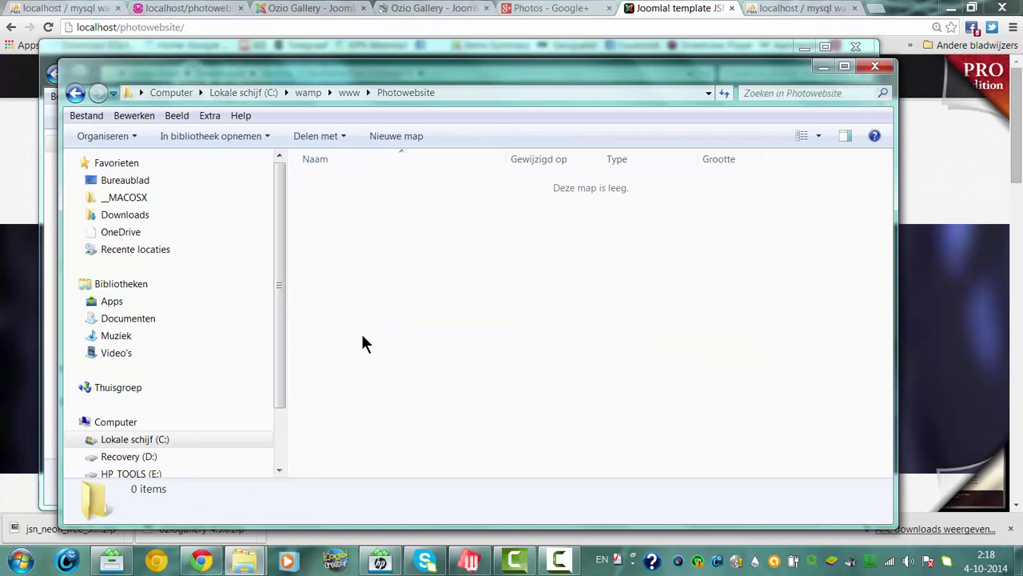
key(ctrl+v)
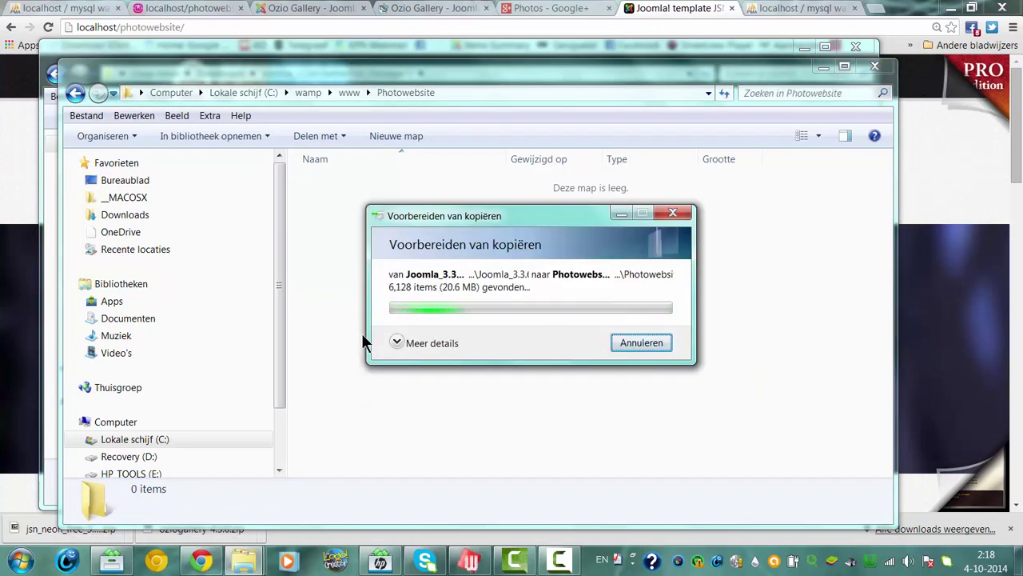
click(803, 8)
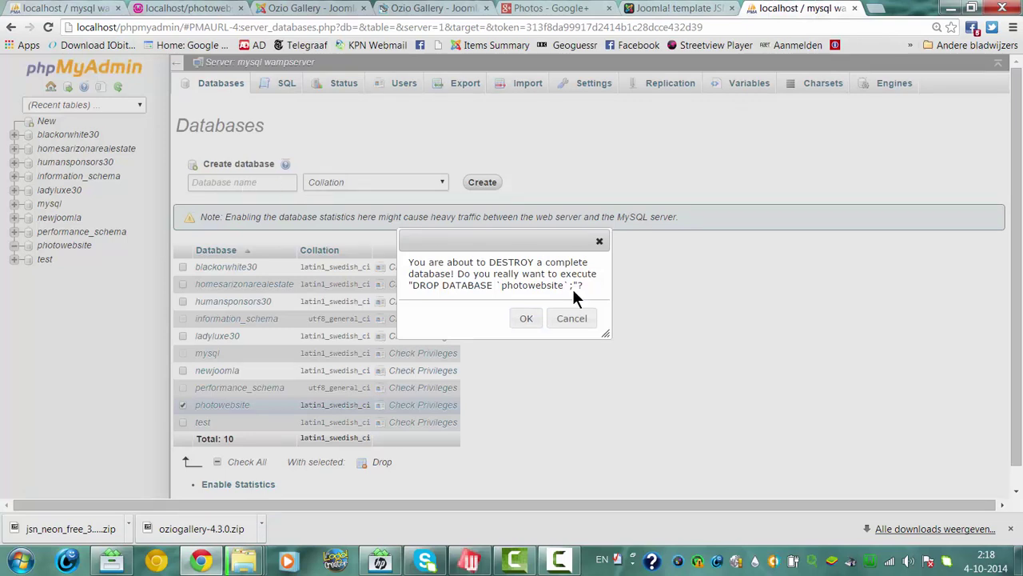
- Confirm dropping the old photowebsite database and create a new empty one named photowebsite
click(526, 318)
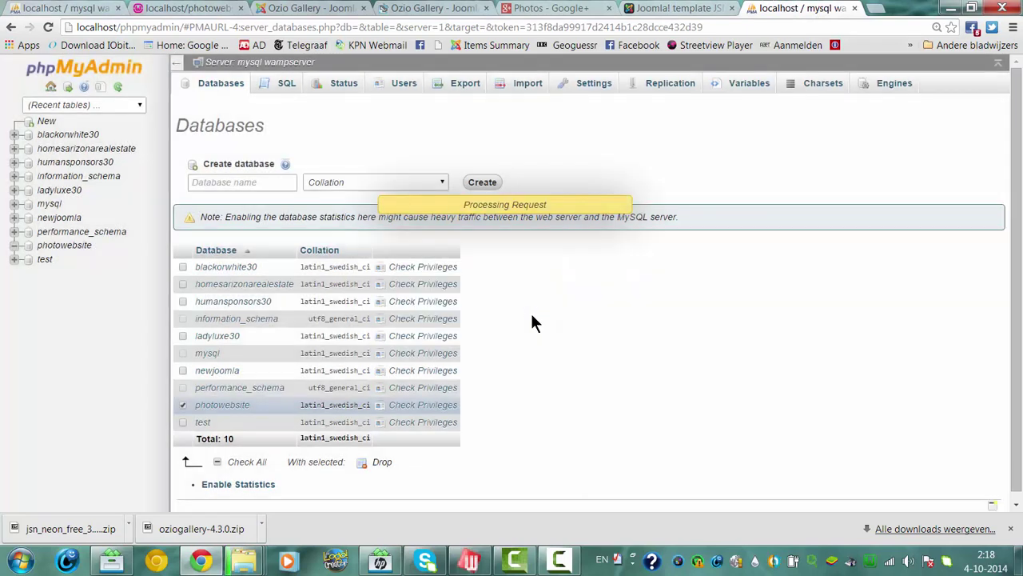
click(252, 184)
text(p)
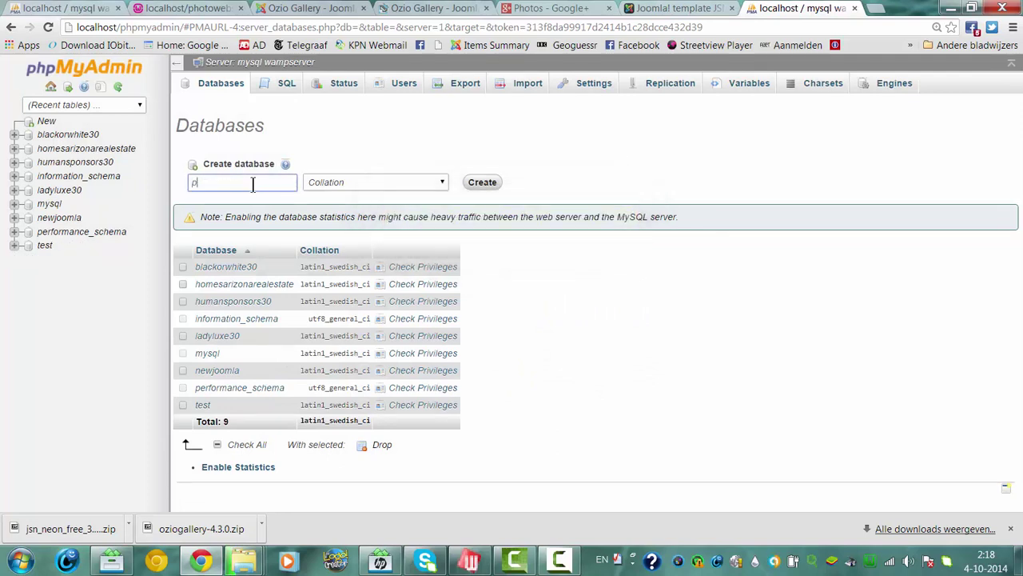
text(hotowebsite)
click(482, 183)
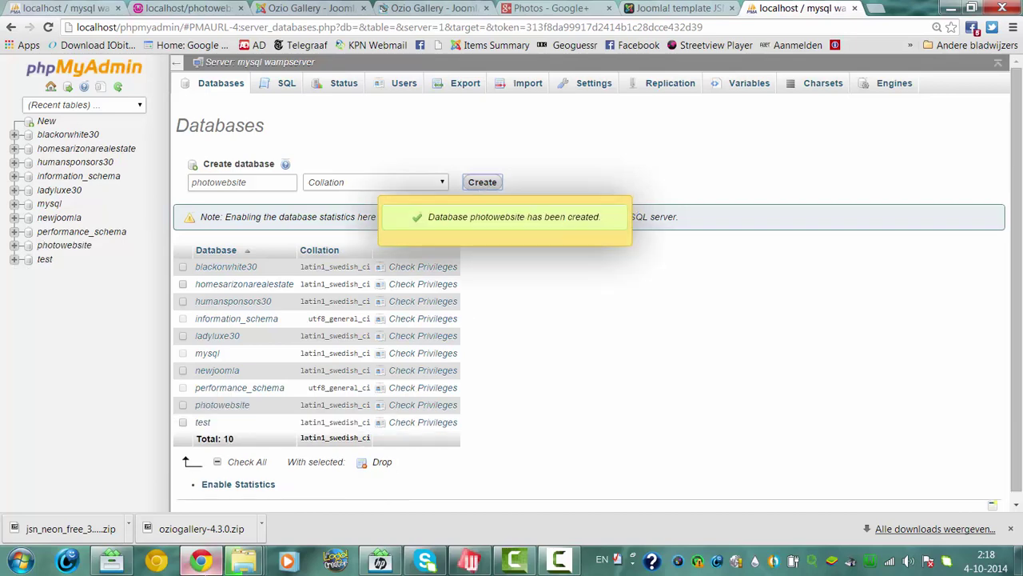
- Let the Joomla copy into Photowebsite finish, then start a new blank Chrome tab
mouse_move(247, 564)
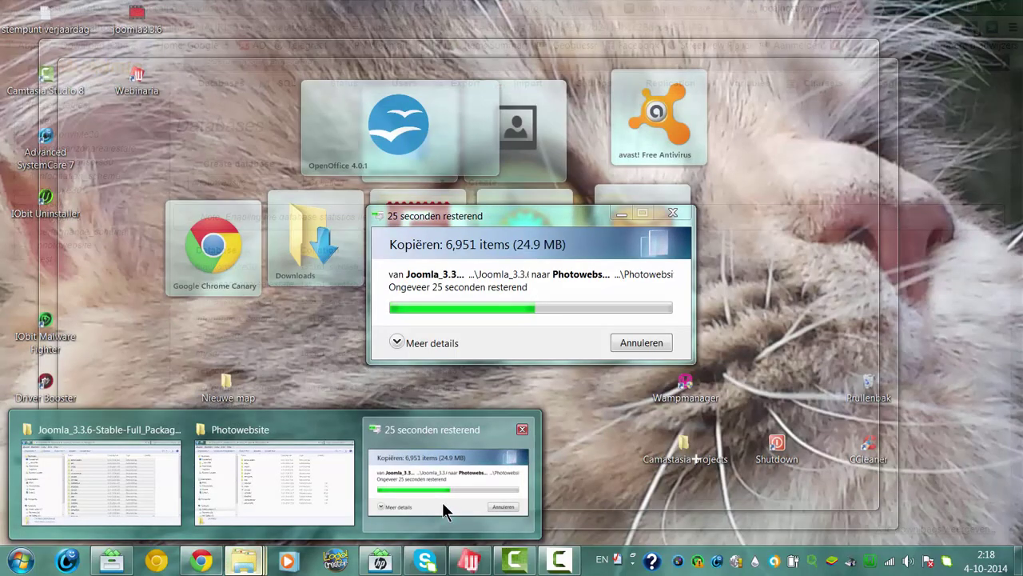
click(442, 502)
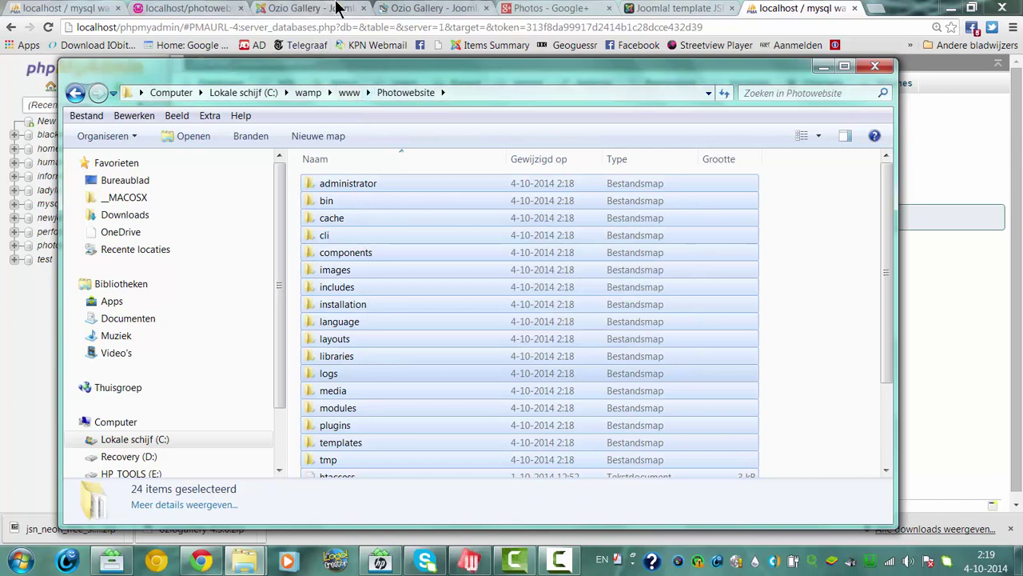
click(877, 10)
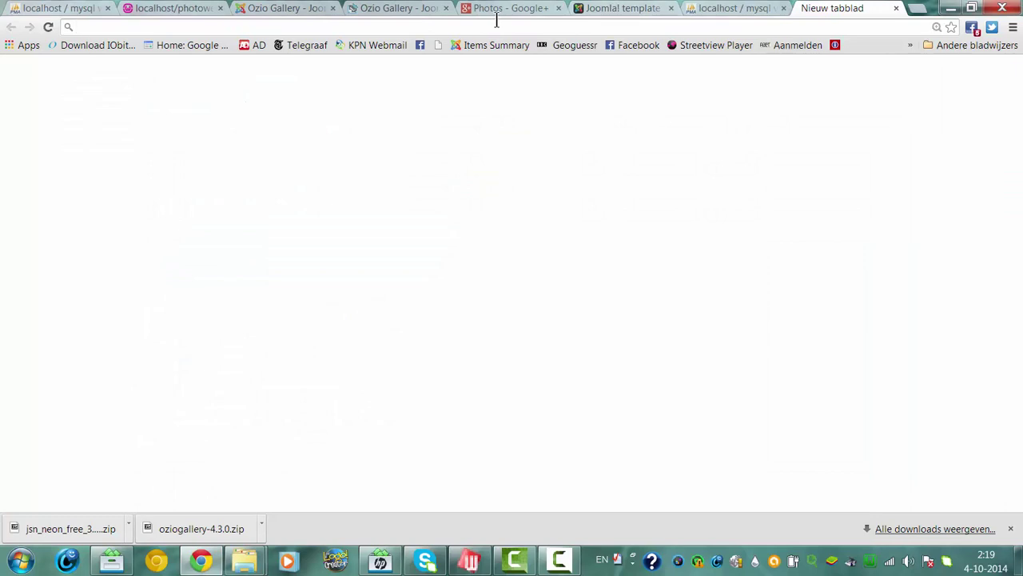
- Load localhost/photowebsite and enter site name Photowebsite with a short description
text(localhost)
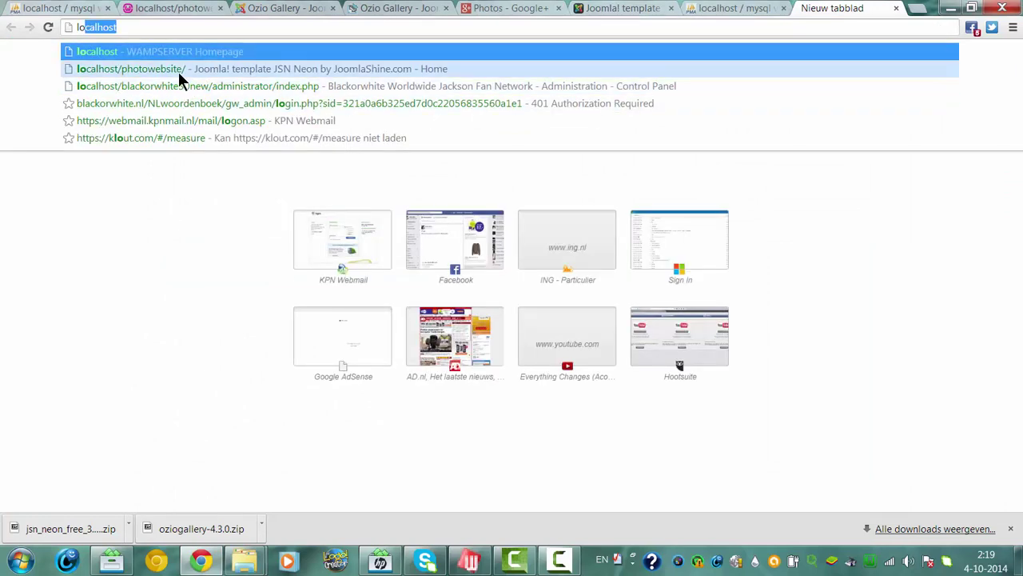
click(178, 70)
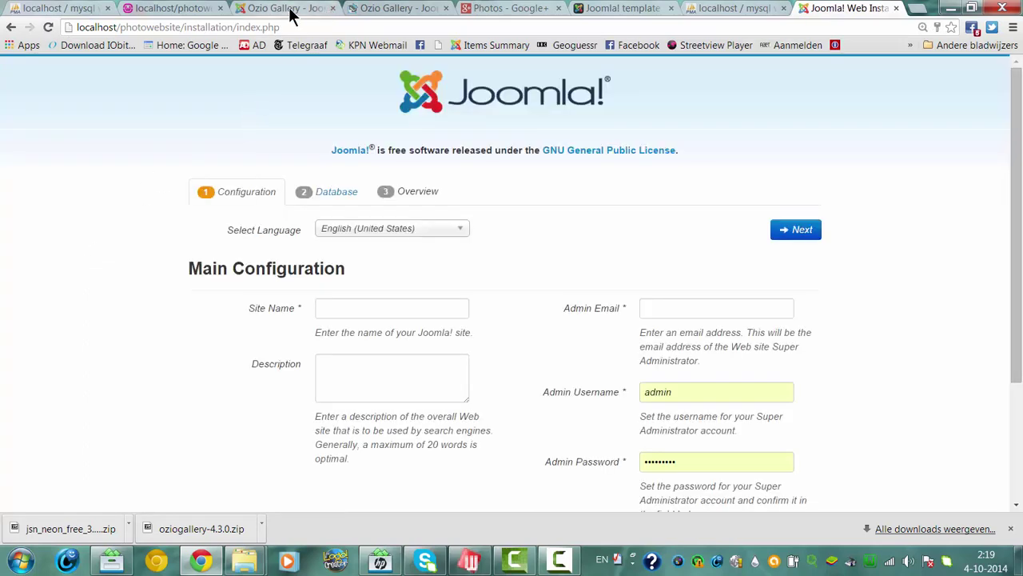
scroll(939, 224, down, 1)
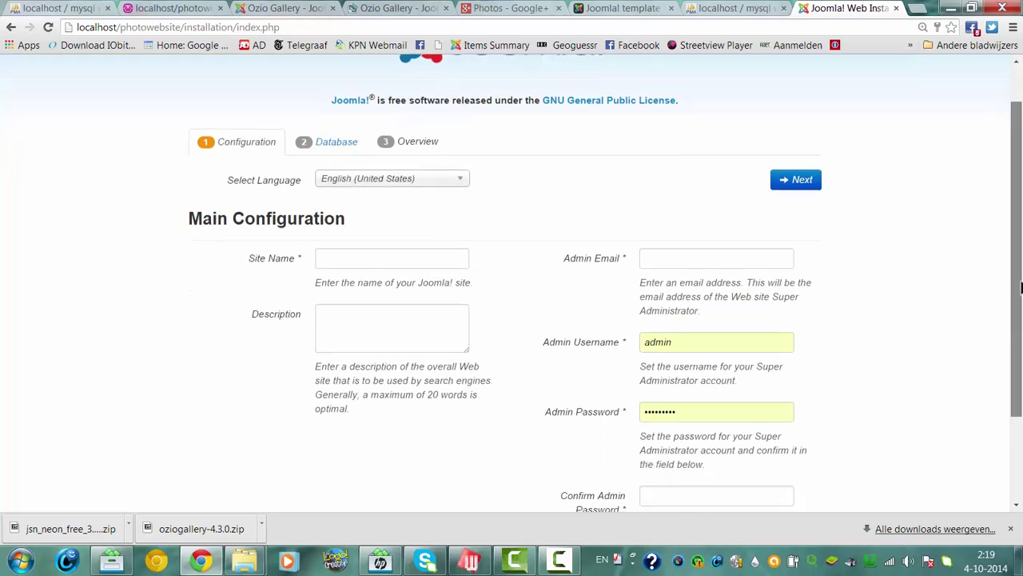
click(352, 219)
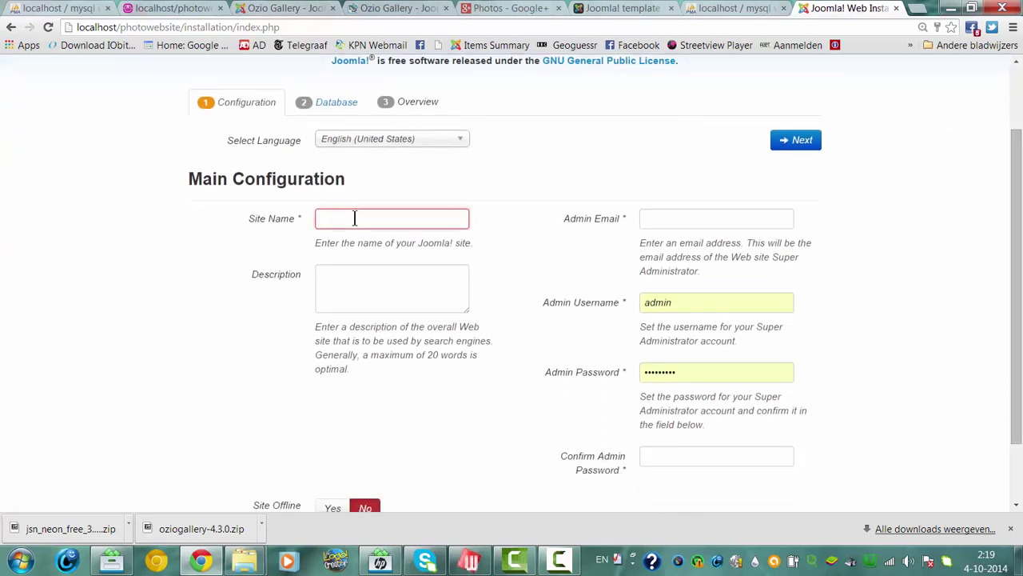
text(Photowebsite)
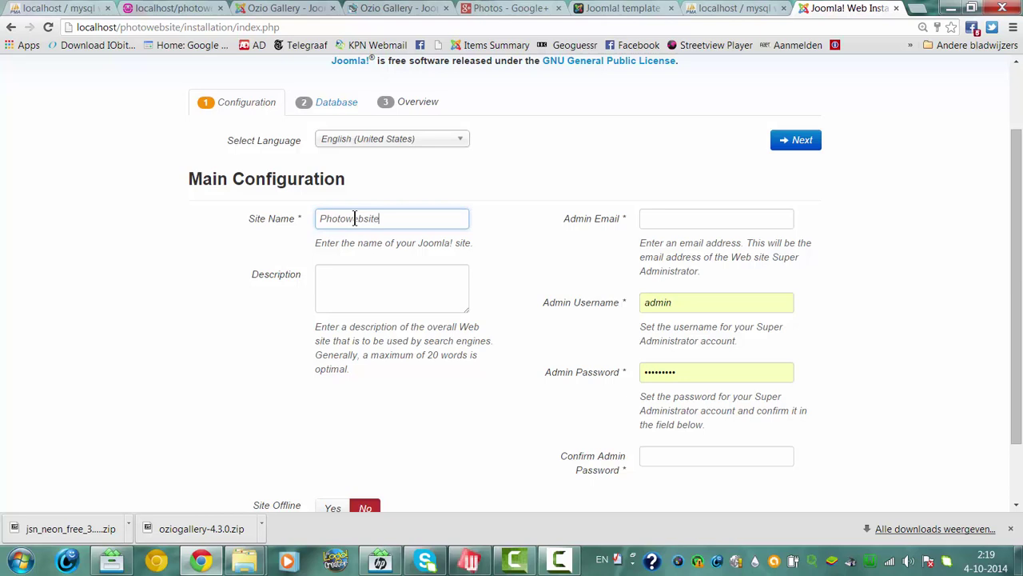
key(Tab)
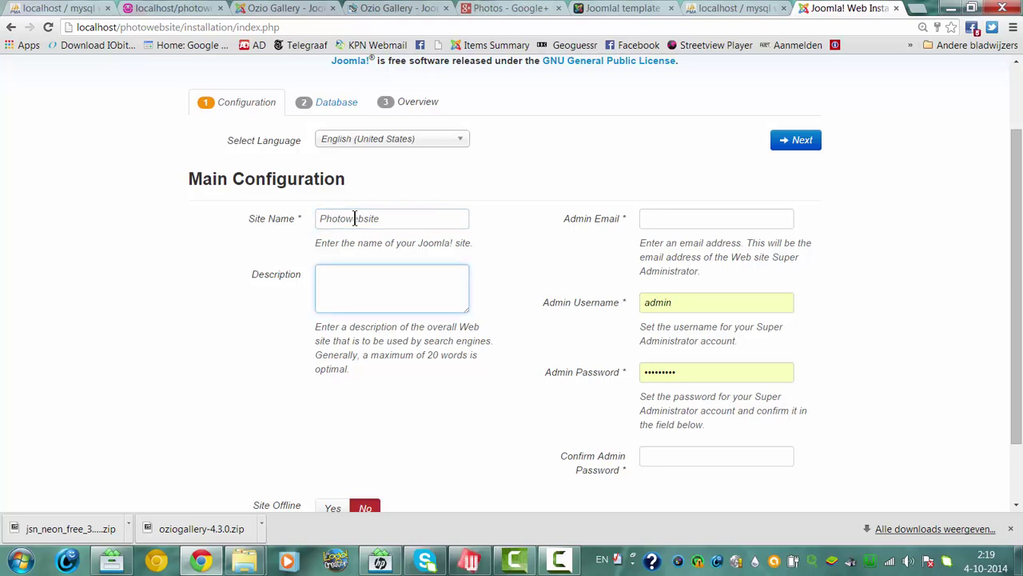
text(phoyto)
key(BackSpace)
key(BackSpace)
key(BackSpace)
- Fill in the admin e-mail address and the administrator password
click(653, 218)
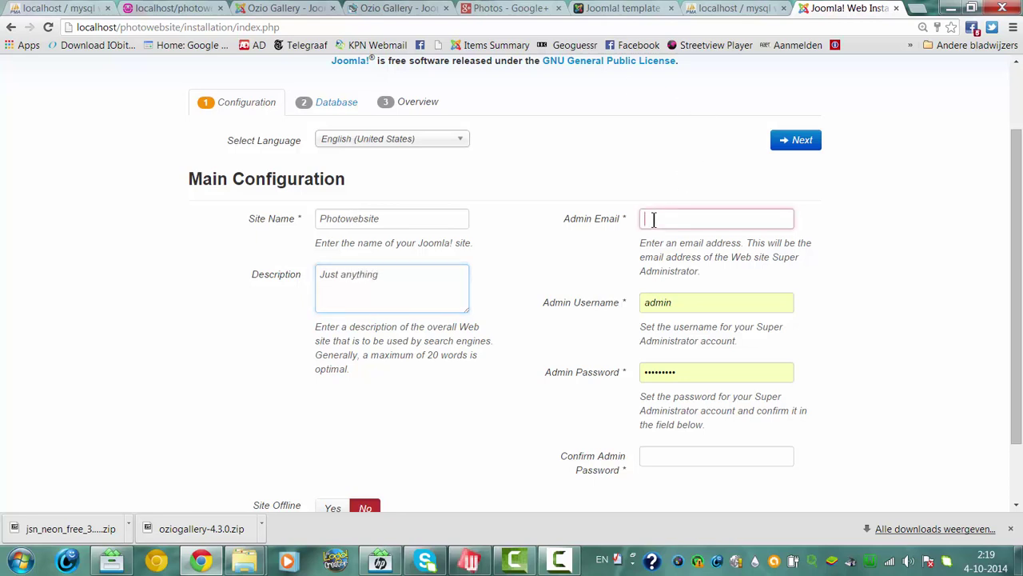
text(in)
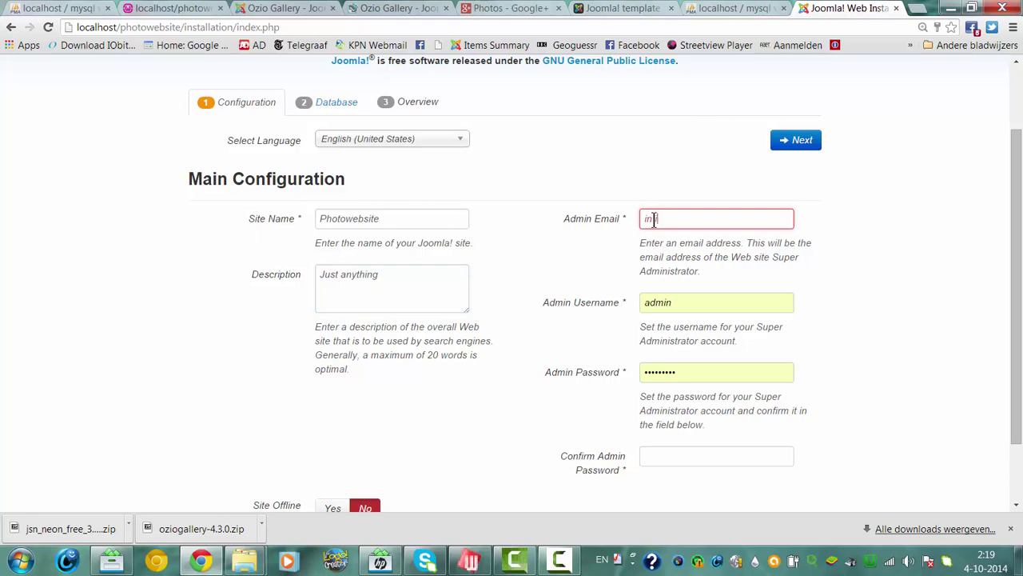
text(fo@youremail)
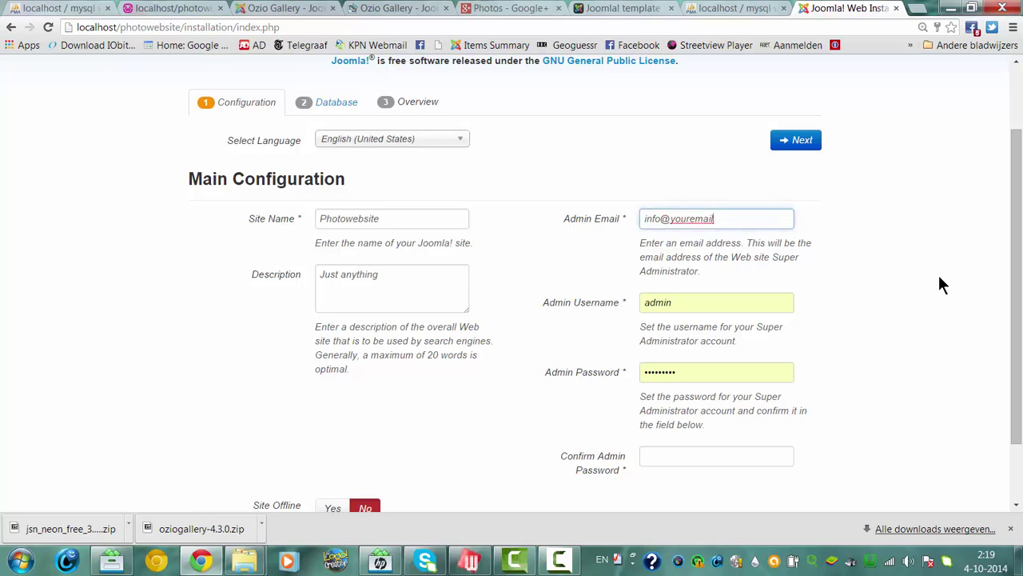
text(.com)
click(709, 370)
key(ctrl+a)
key(BackSpace)
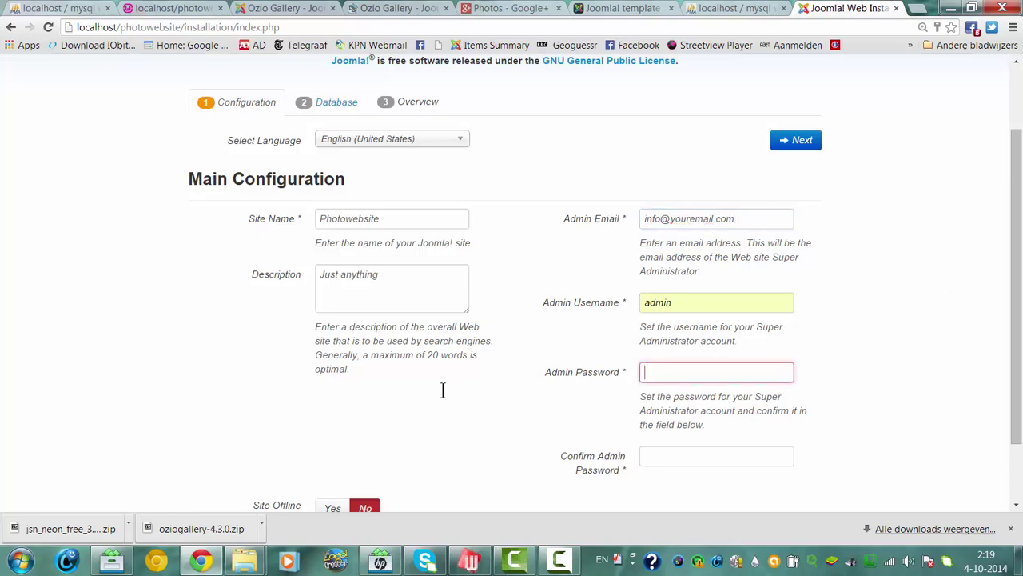
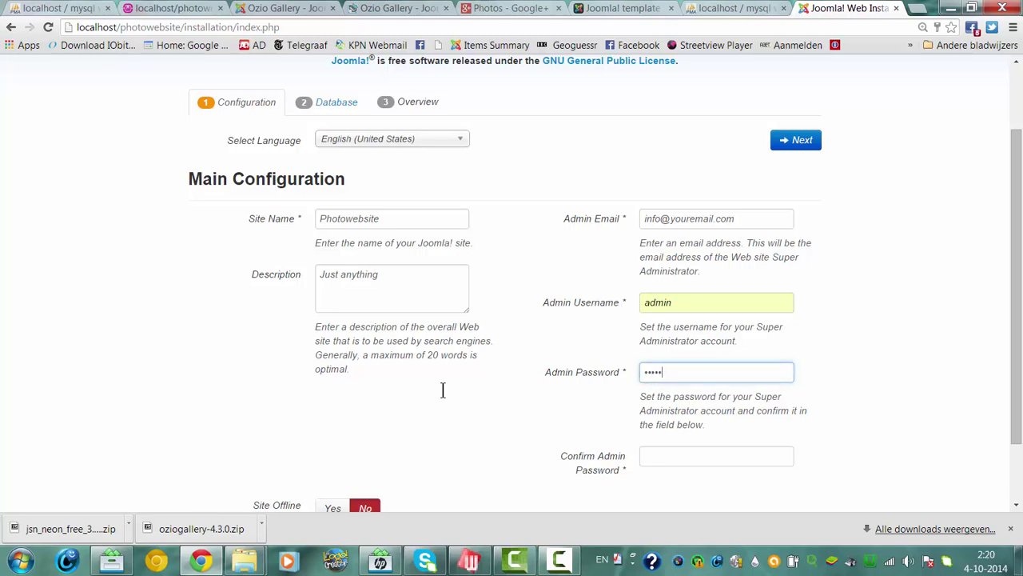
- Confirm the admin password, submit Main Configuration, and dismiss the security-token warning
click(684, 449)
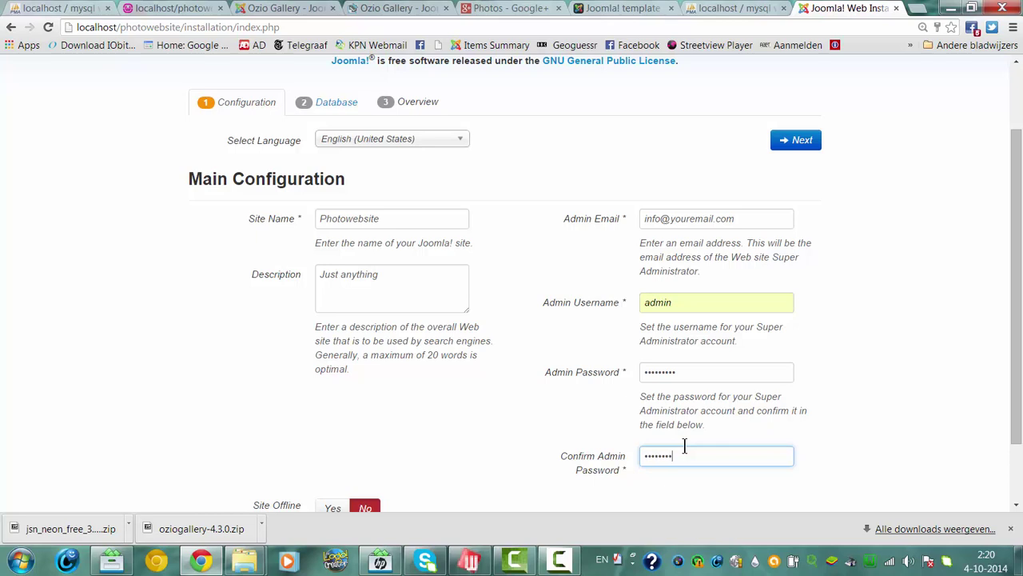
click(797, 144)
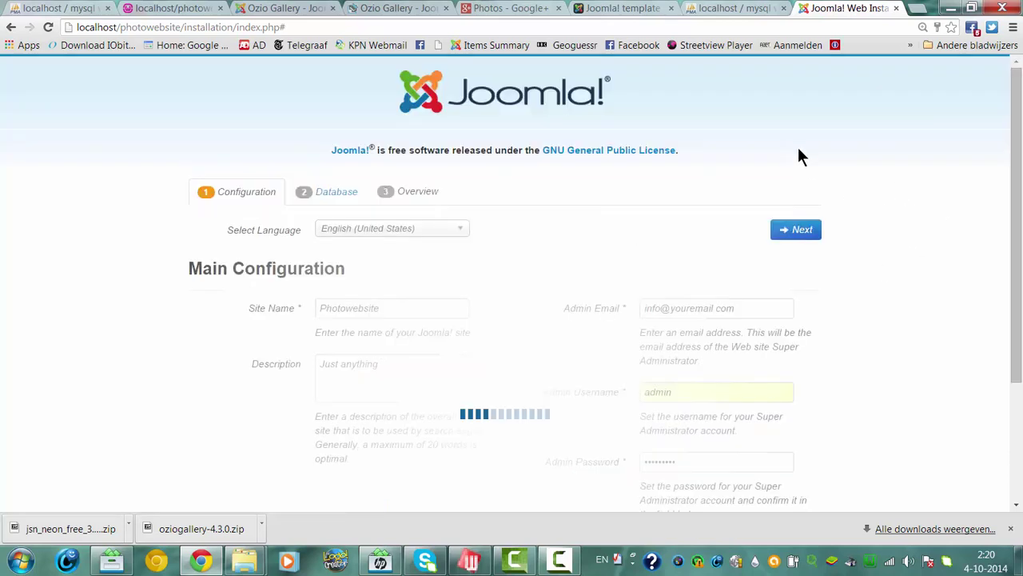
click(610, 142)
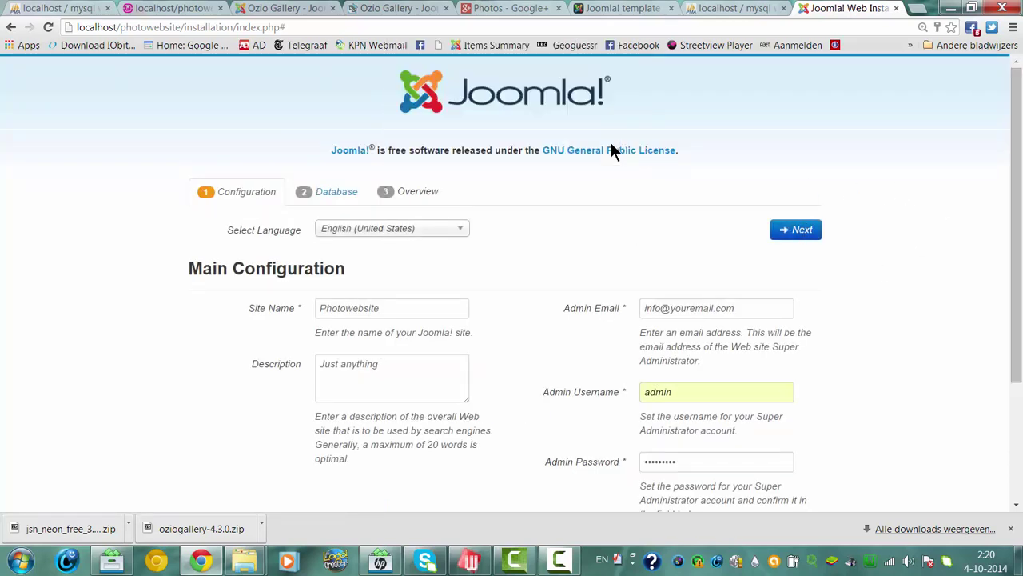
scroll(870, 208, down, 2)
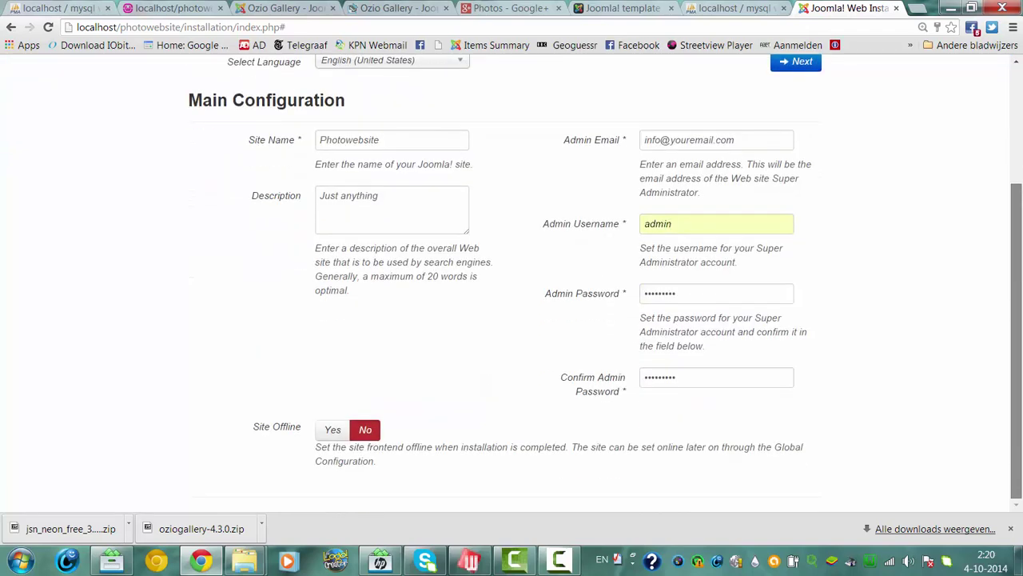
- Set database type MySQL, username root and database name photowebsite, then submit
click(806, 67)
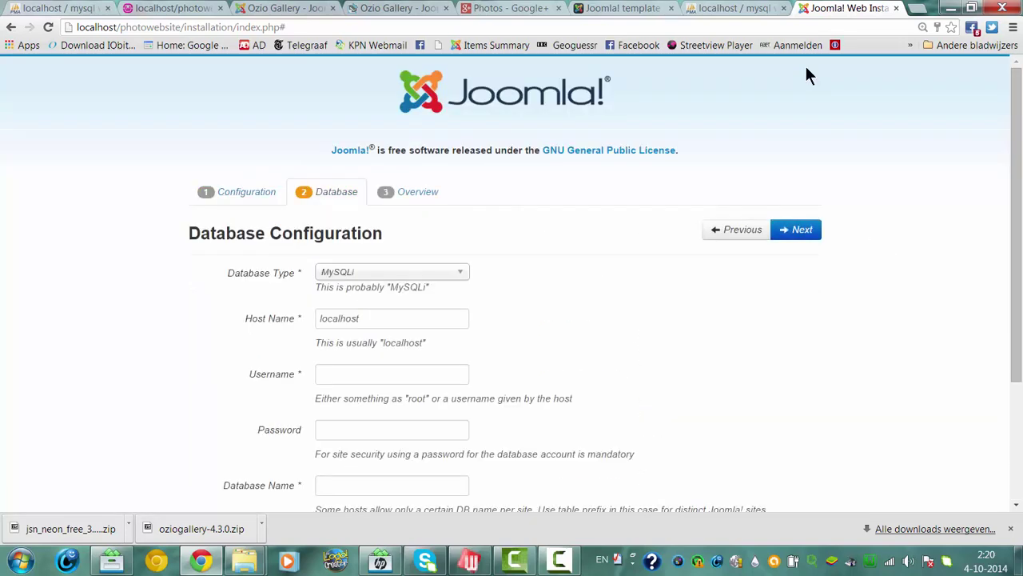
click(378, 272)
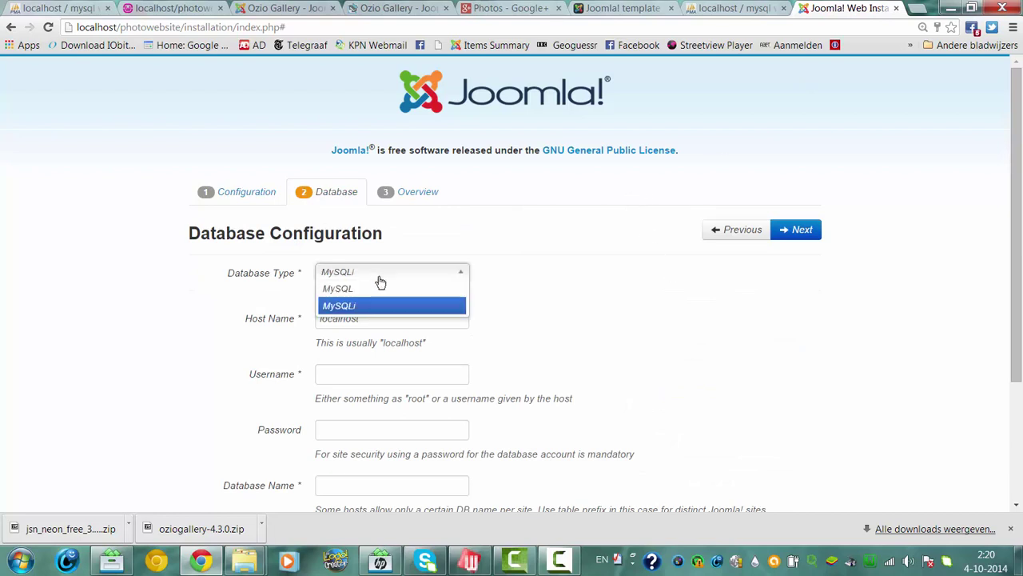
click(373, 288)
click(354, 376)
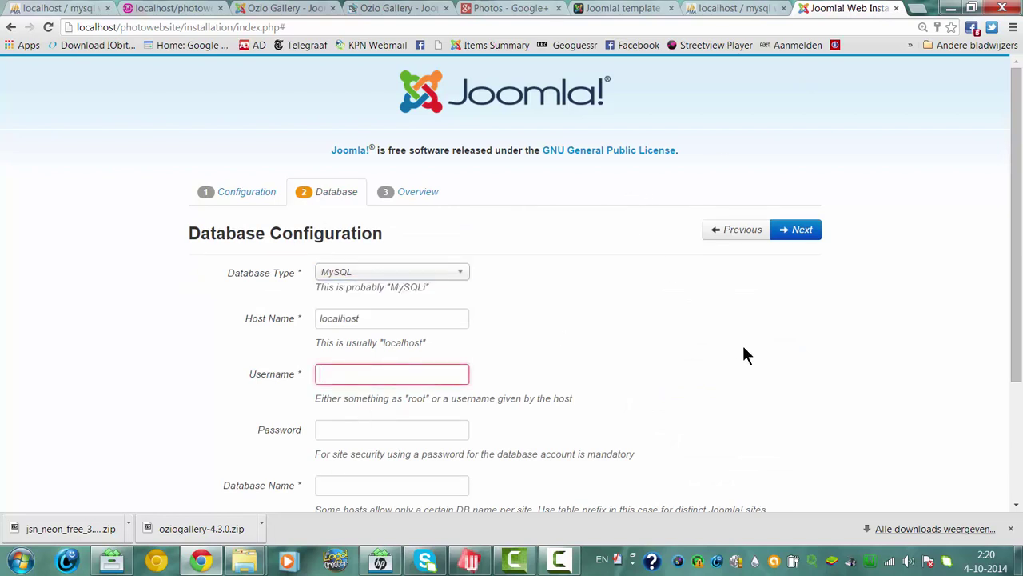
scroll(1020, 375, down, 2)
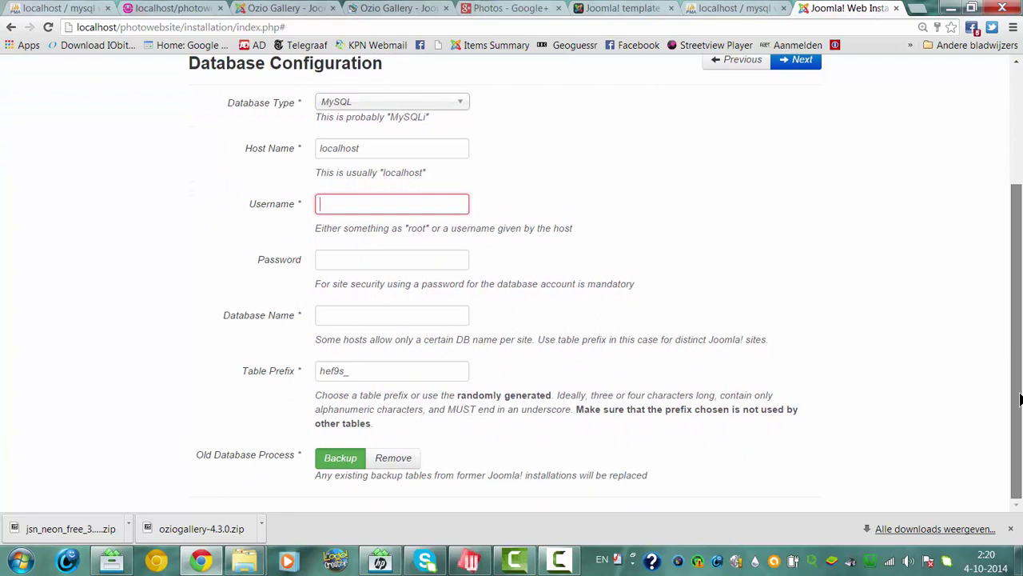
text(root)
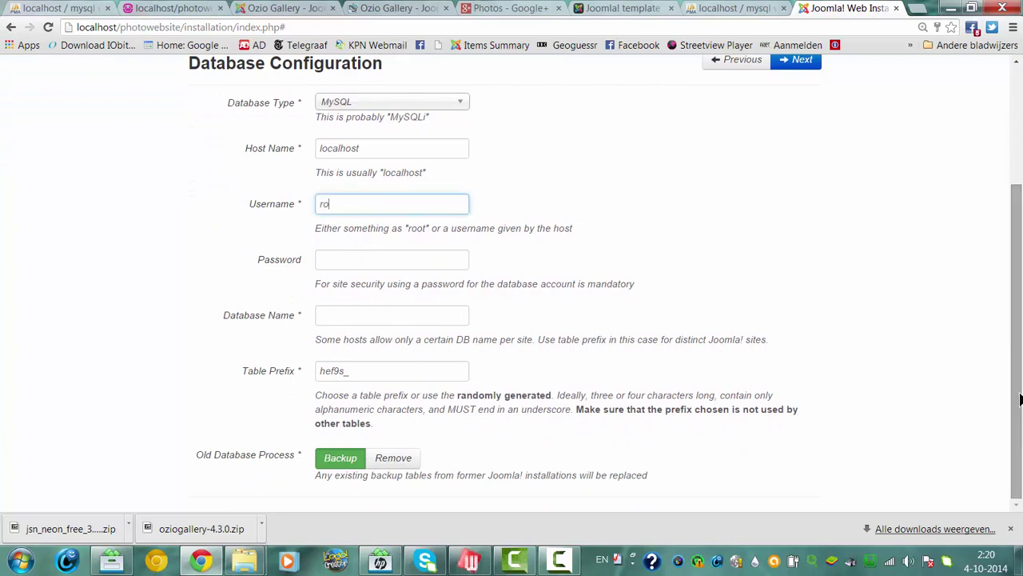
click(396, 269)
click(354, 319)
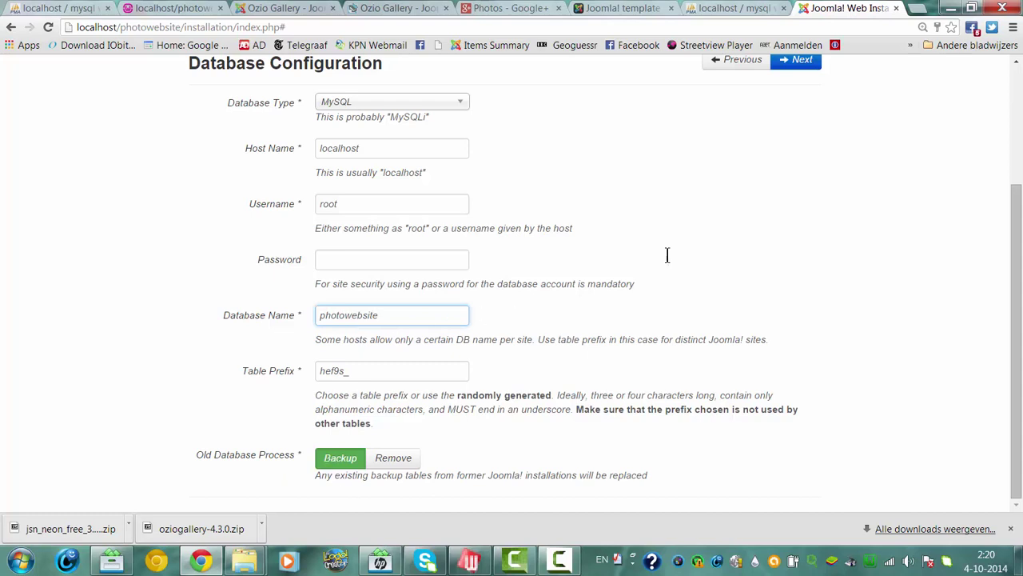
click(800, 61)
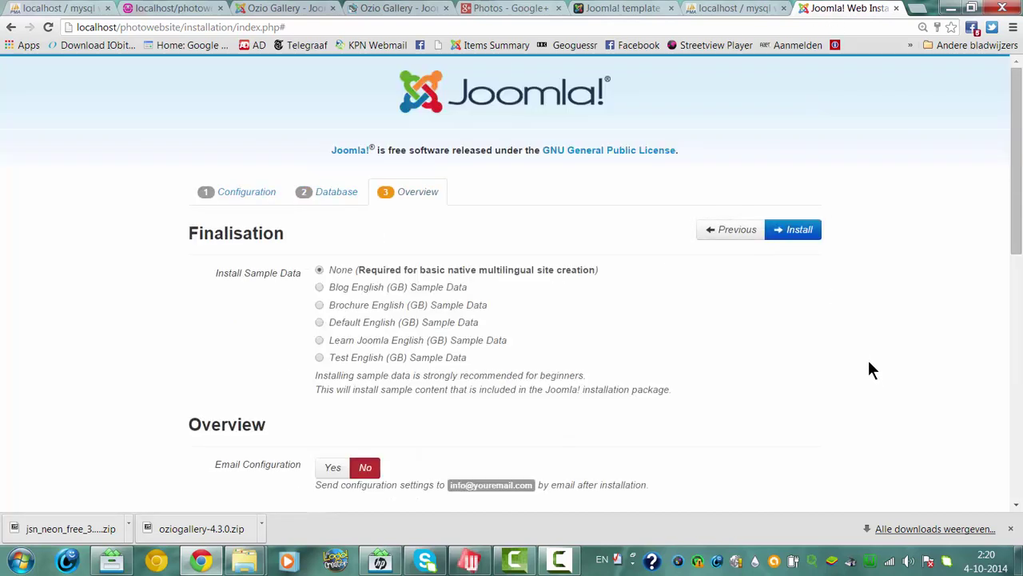
- Keep Install Sample Data at None and run the Joomla installation
triple_click(324, 293)
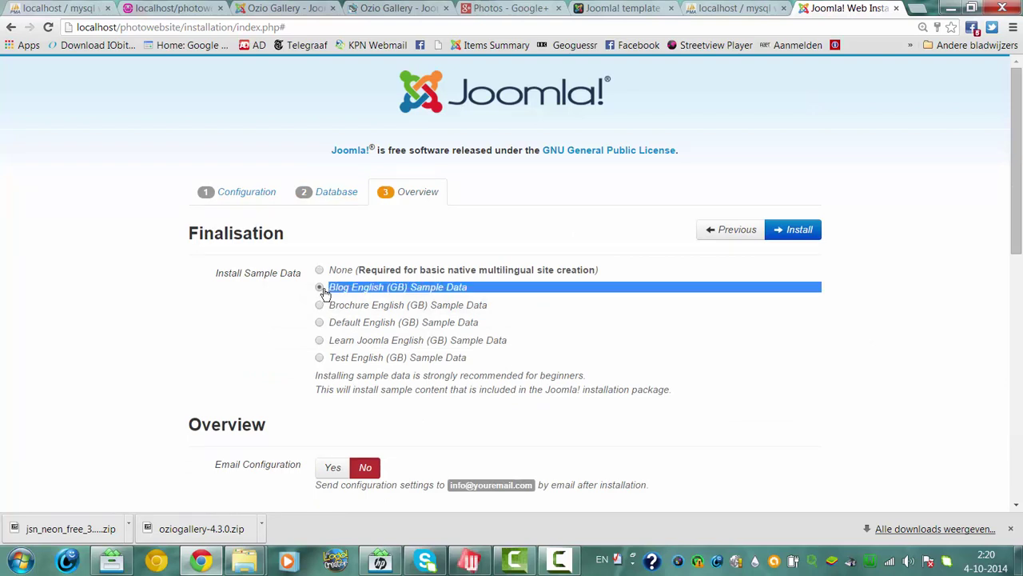
click(319, 271)
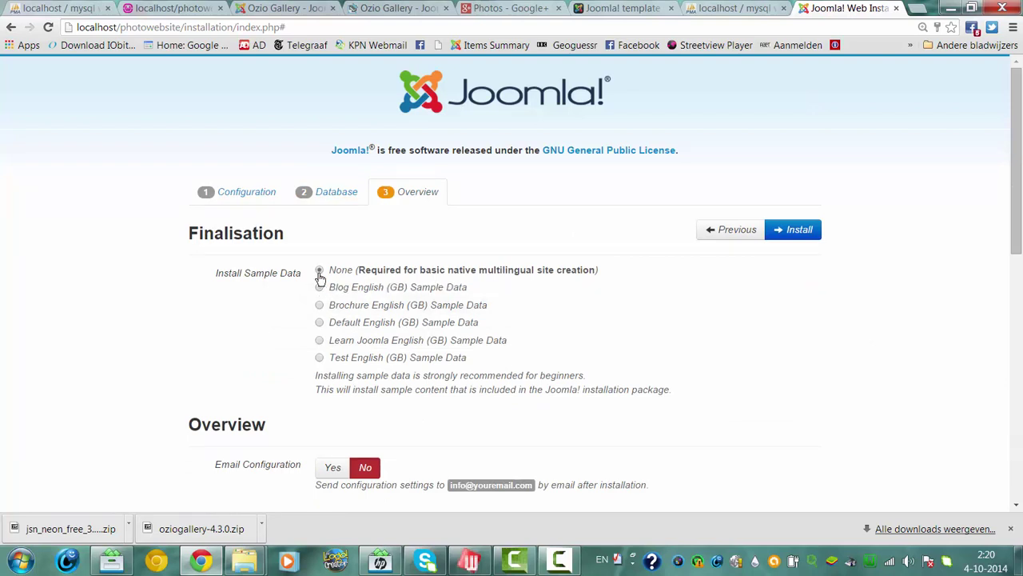
click(795, 229)
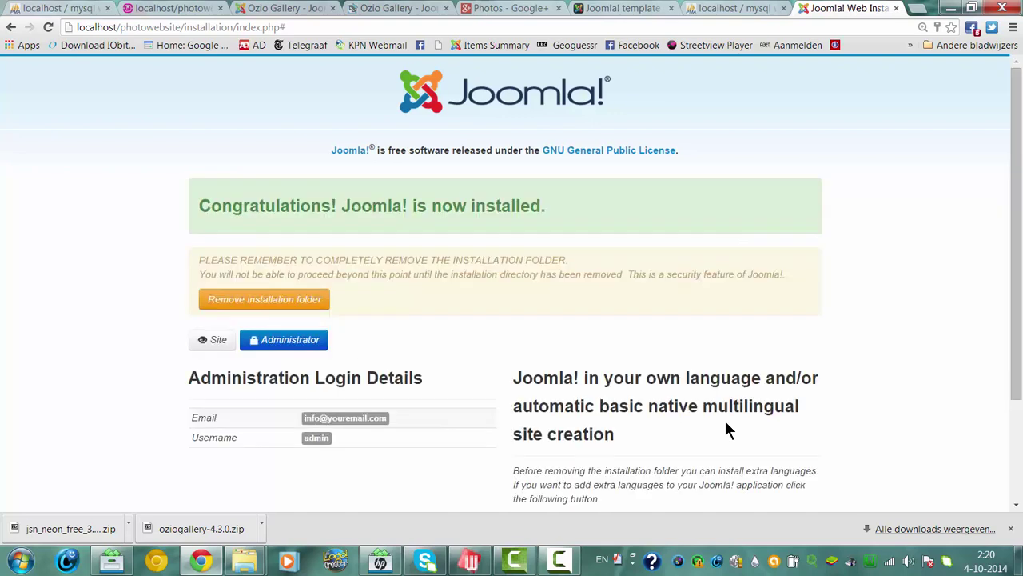
- Remove the installation folder and strip installation/index.php# from the site address
click(262, 298)
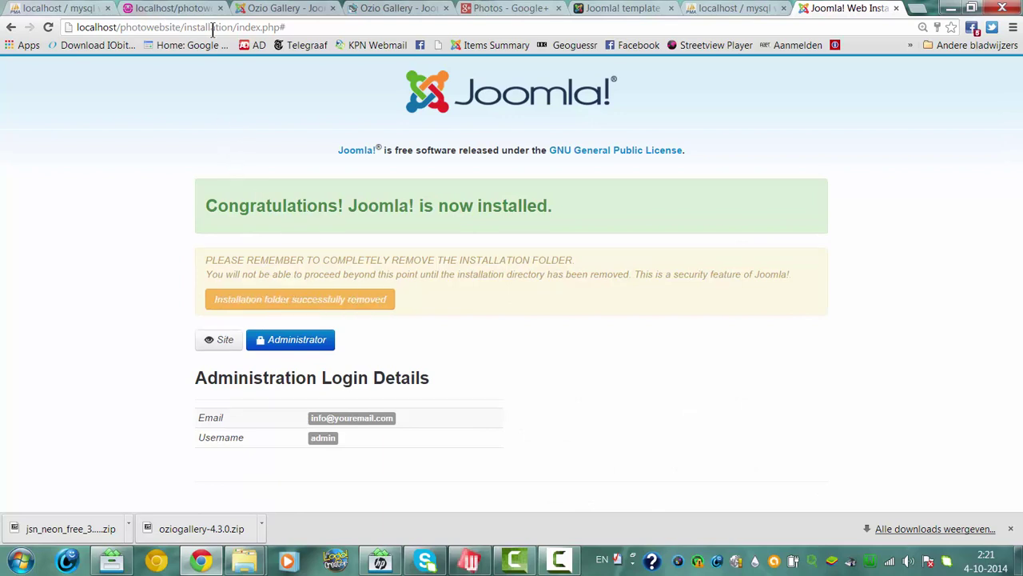
click(179, 26)
click(184, 27)
key(shift+End)
key(BackSpace)
- Go to localhost/photowebsite/administrator, log in, and open Extensions > Extension Manager
text(a)
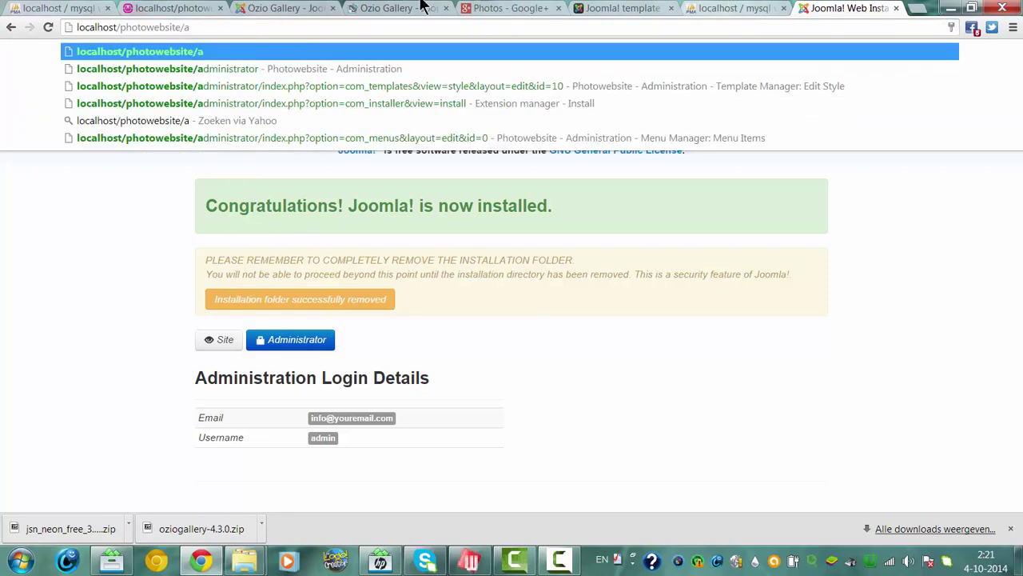
click(267, 69)
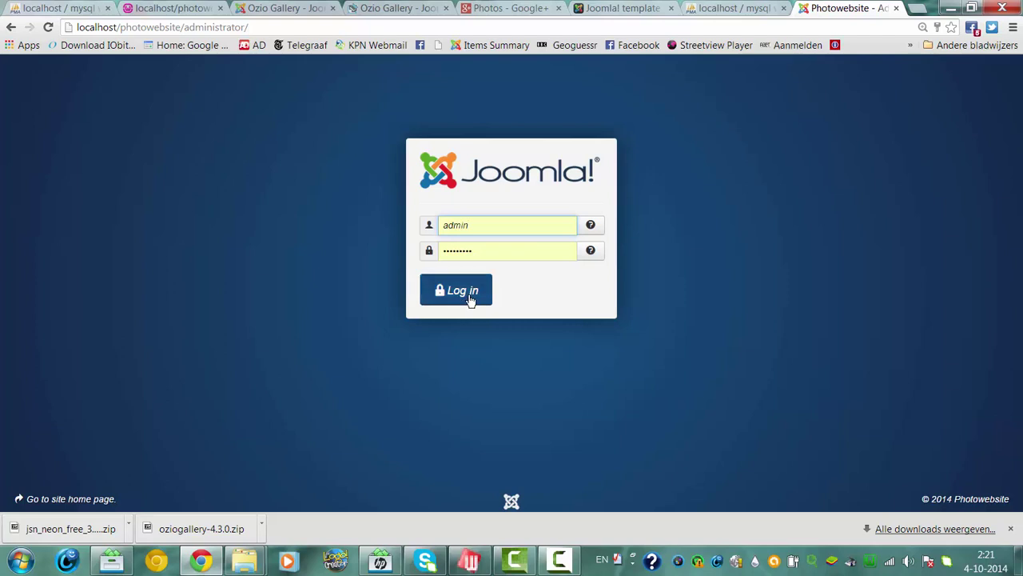
click(463, 291)
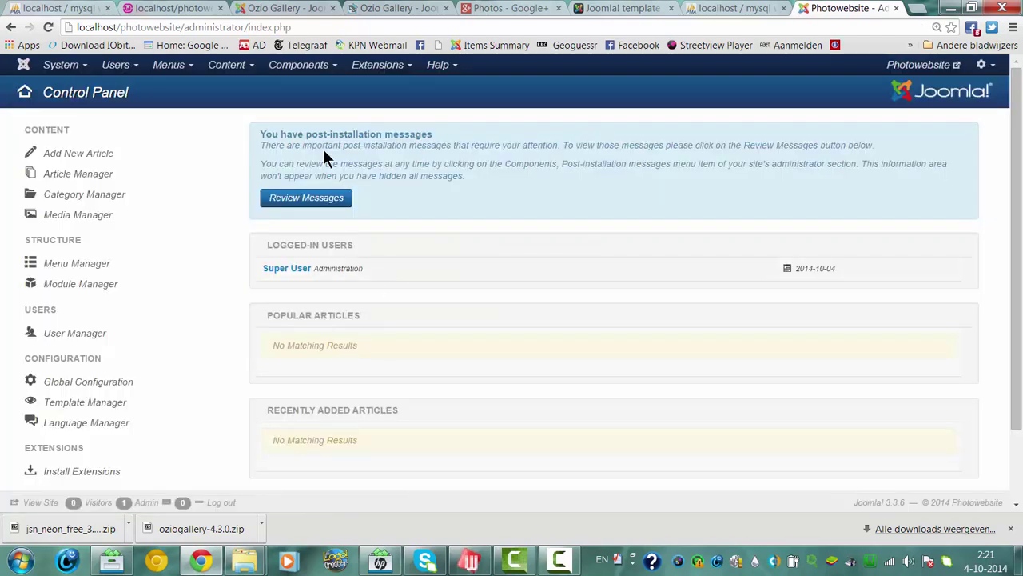
click(369, 64)
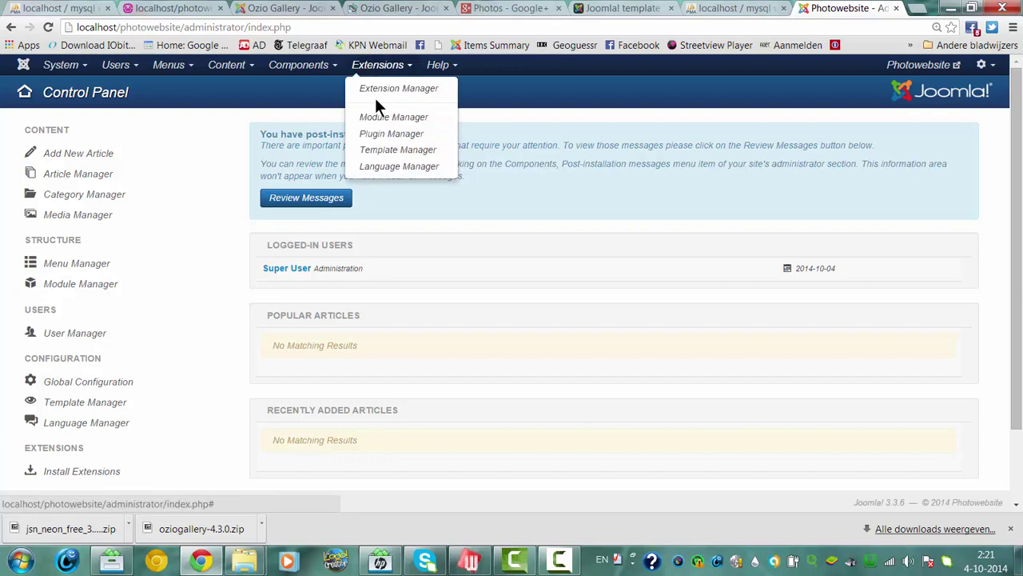
click(377, 90)
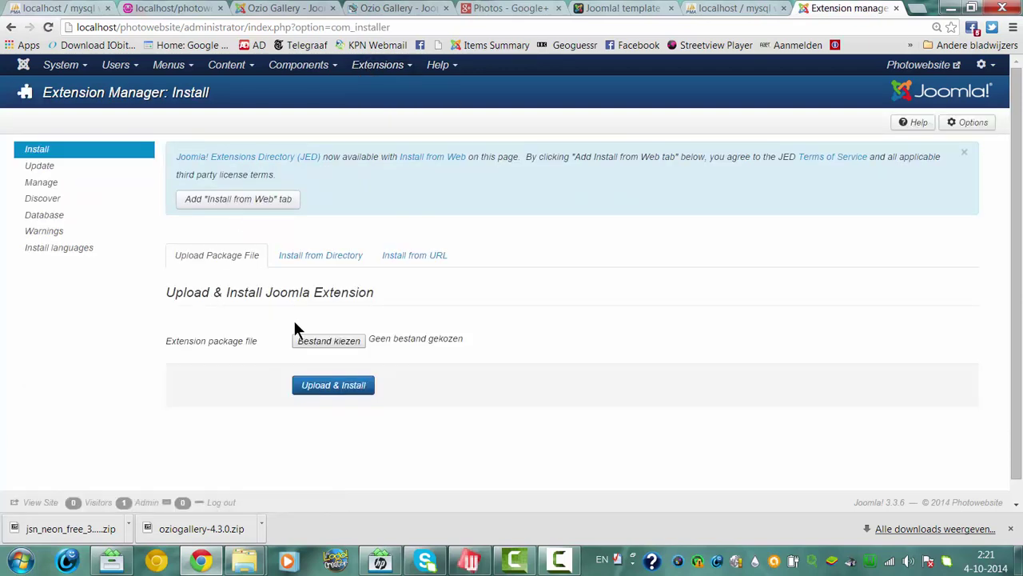
click(304, 340)
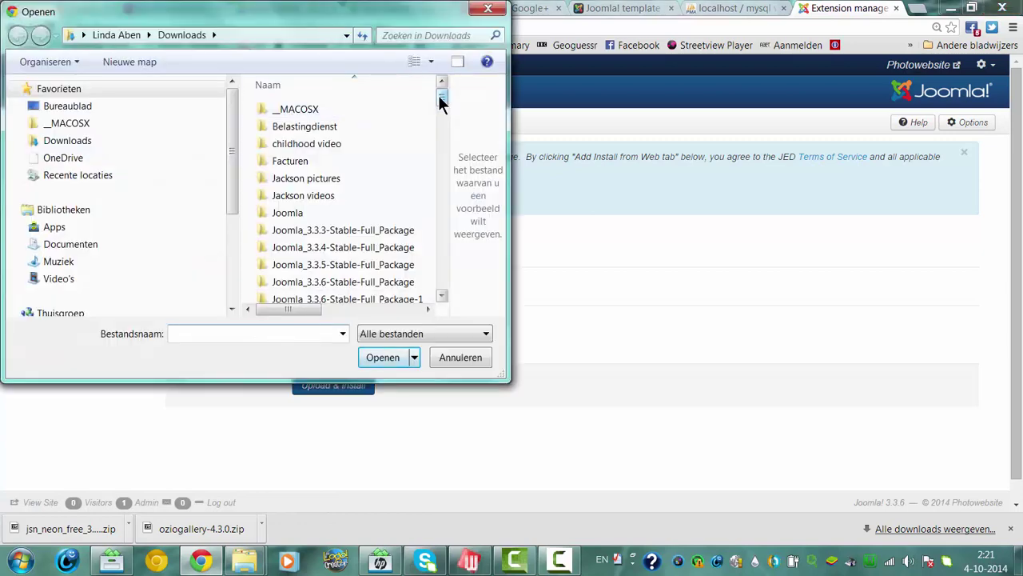
click(487, 9)
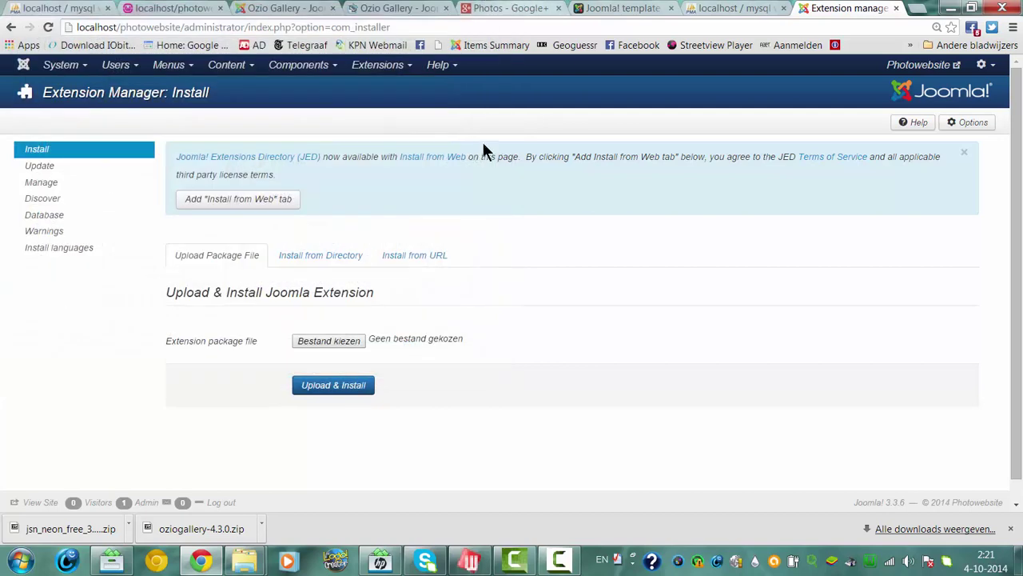
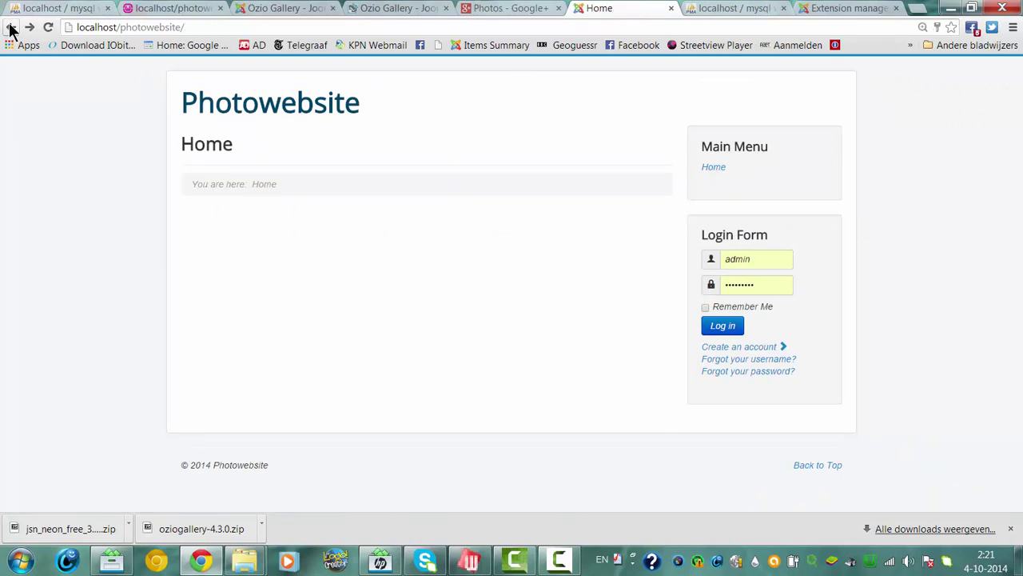
- Go back two pages in history, then load the google.nl home page
click(10, 28)
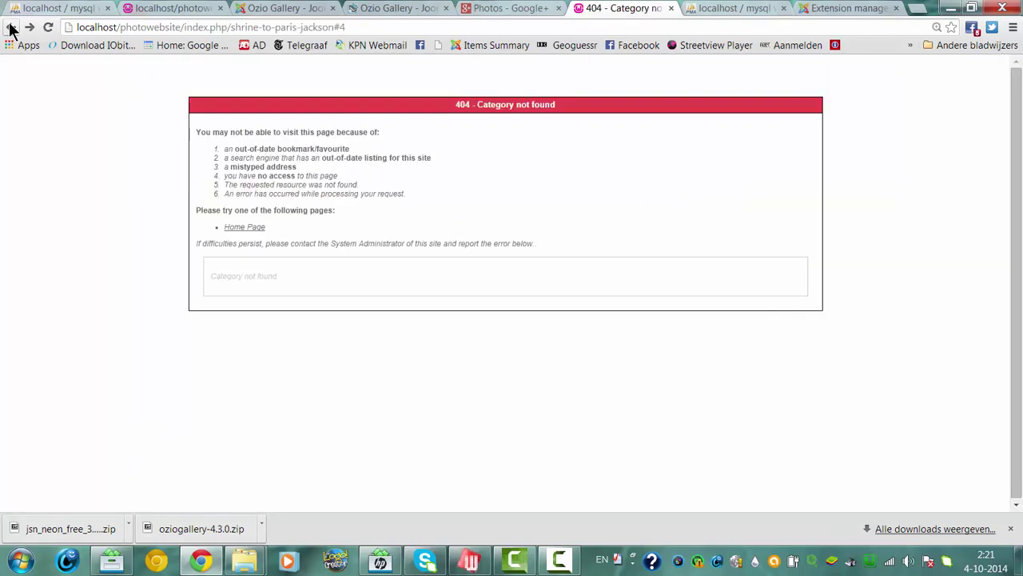
click(10, 28)
click(85, 29)
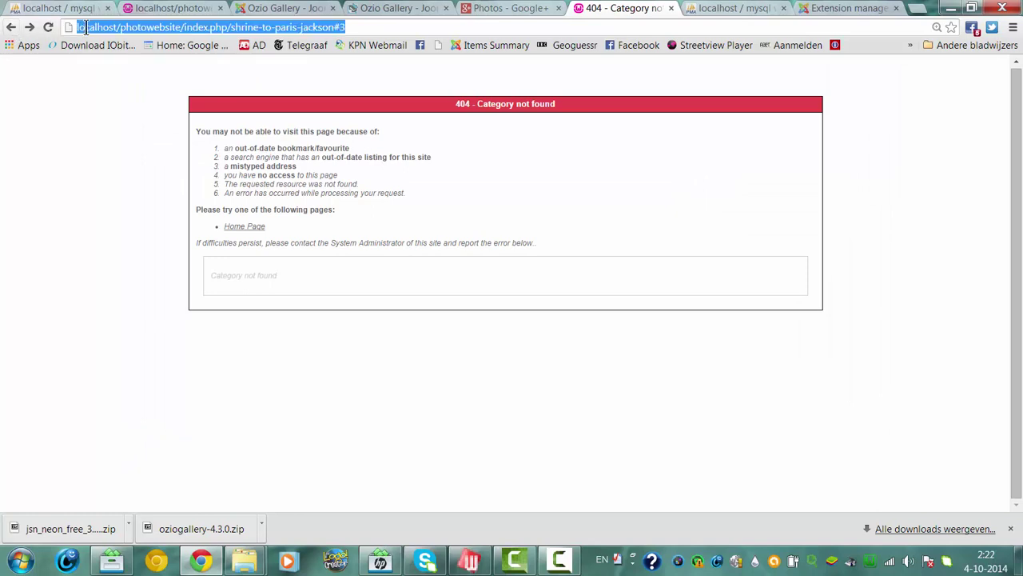
text(google.nl)
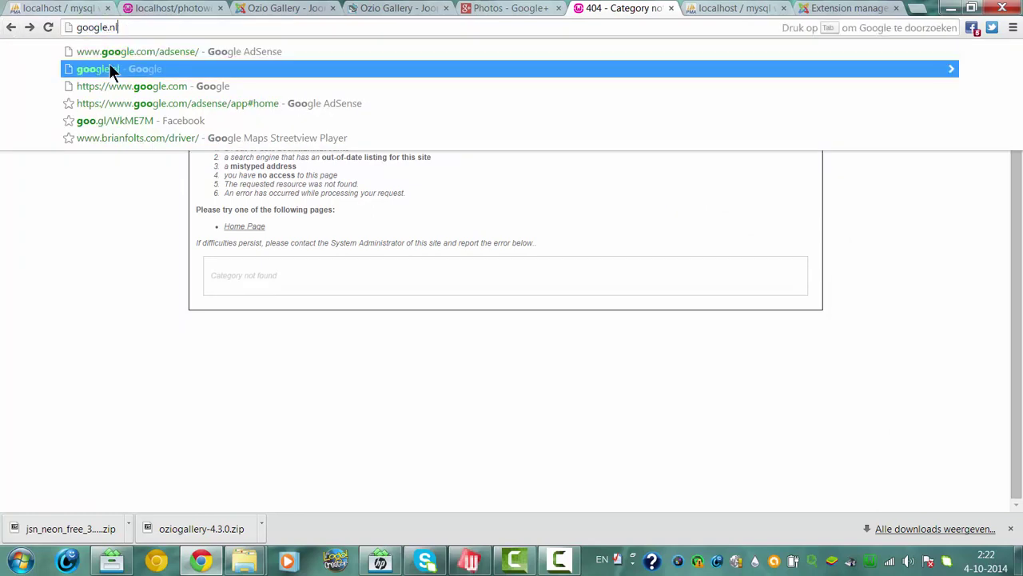
click(109, 69)
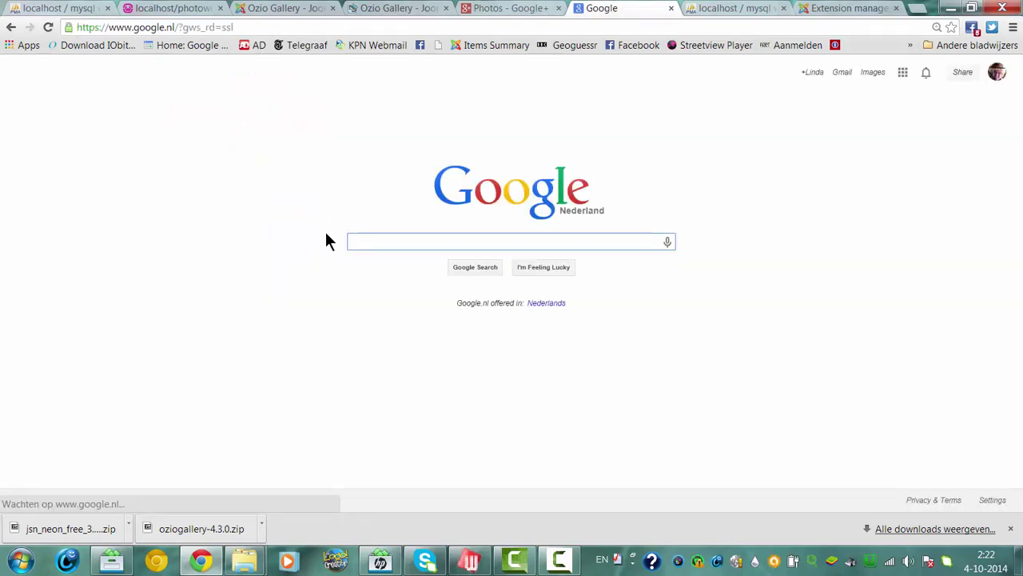
- Search Google for 'jsn neon', open the Joomla24 JSN Neon Free page, then return to the installer
text(jsn neon)
key(Return)
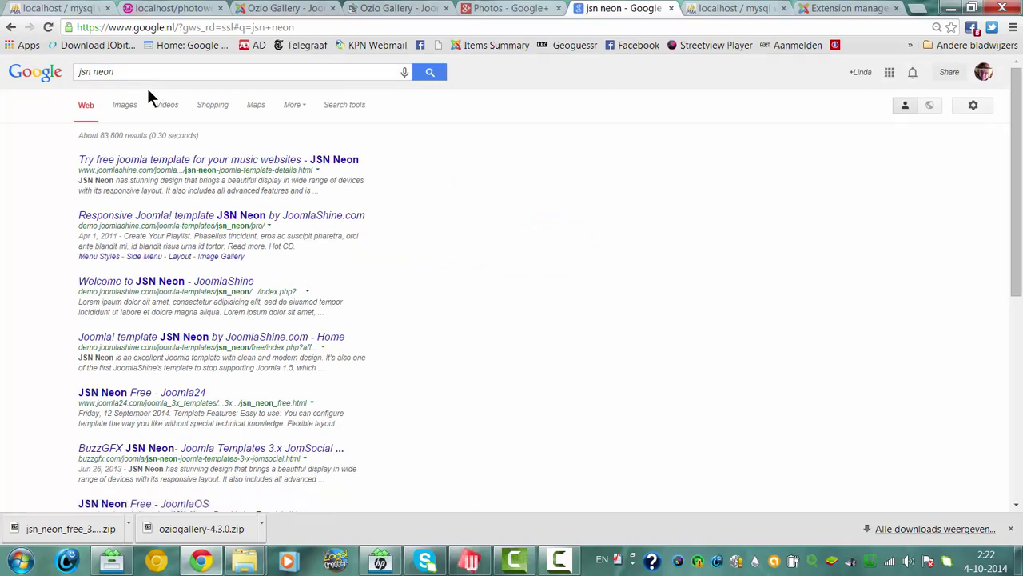
click(130, 392)
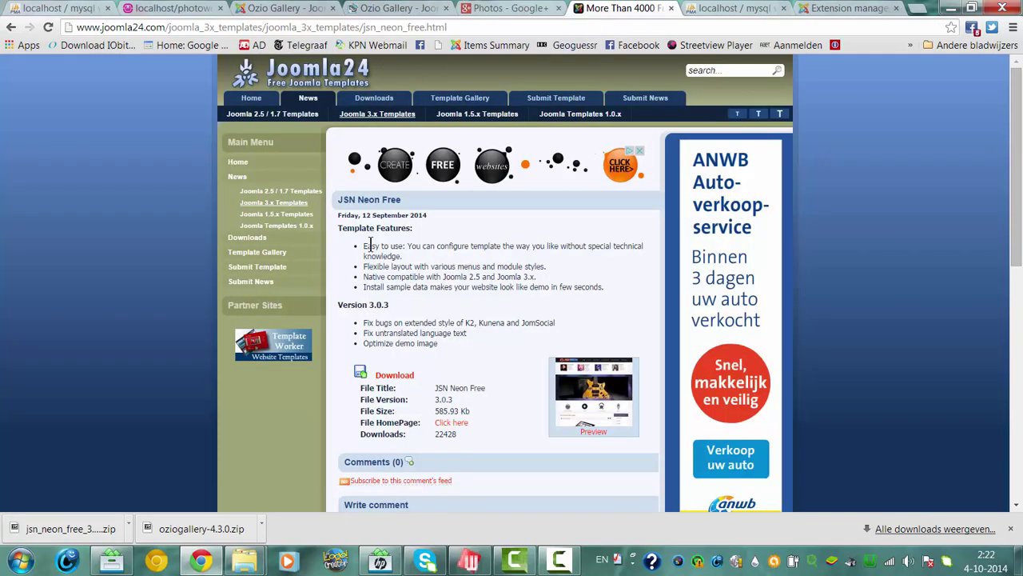
click(844, 10)
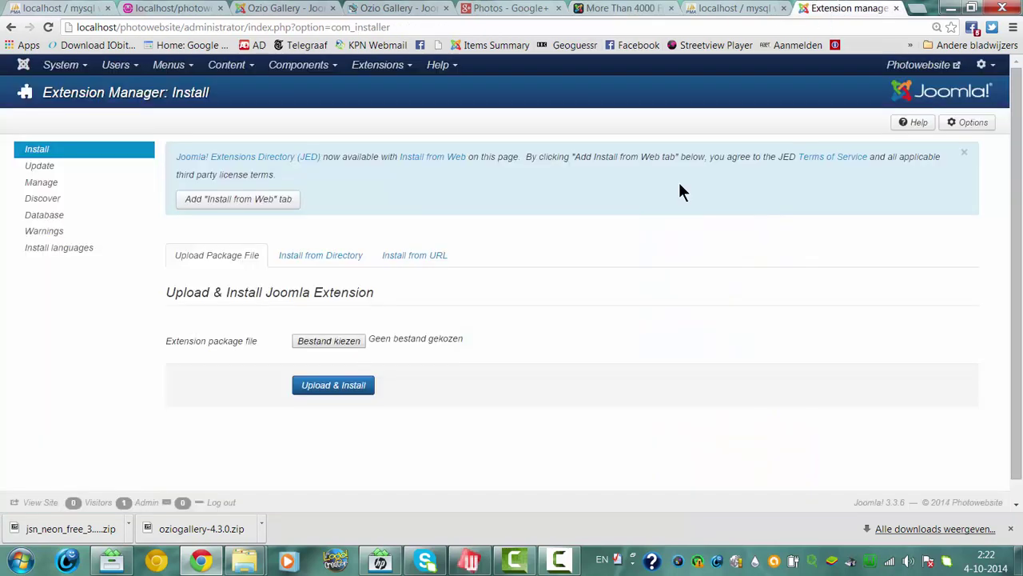
- Upload and install the jsn_neon_free_3.0.3_install package from Downloads
click(339, 345)
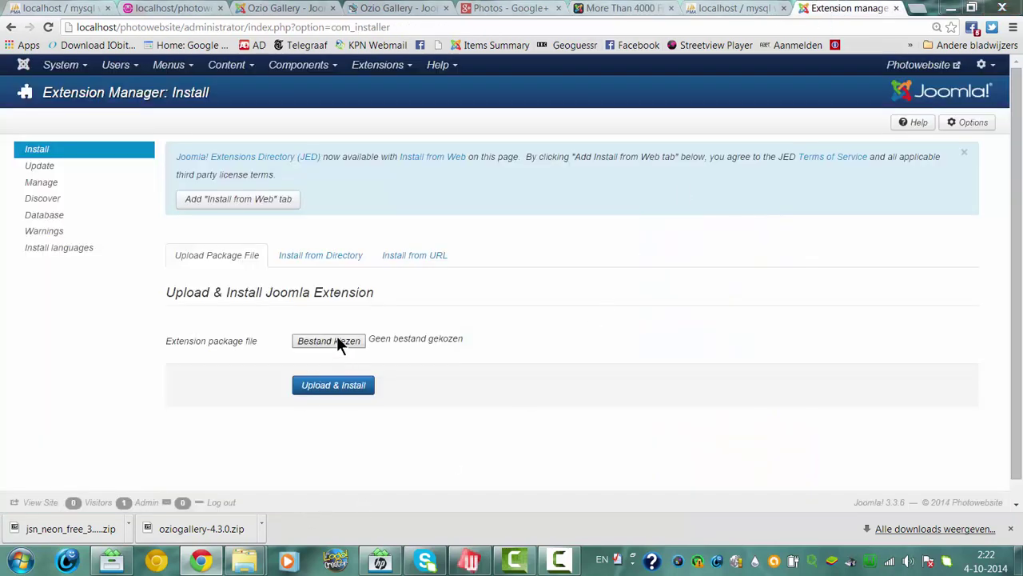
drag(445, 96, 447, 201)
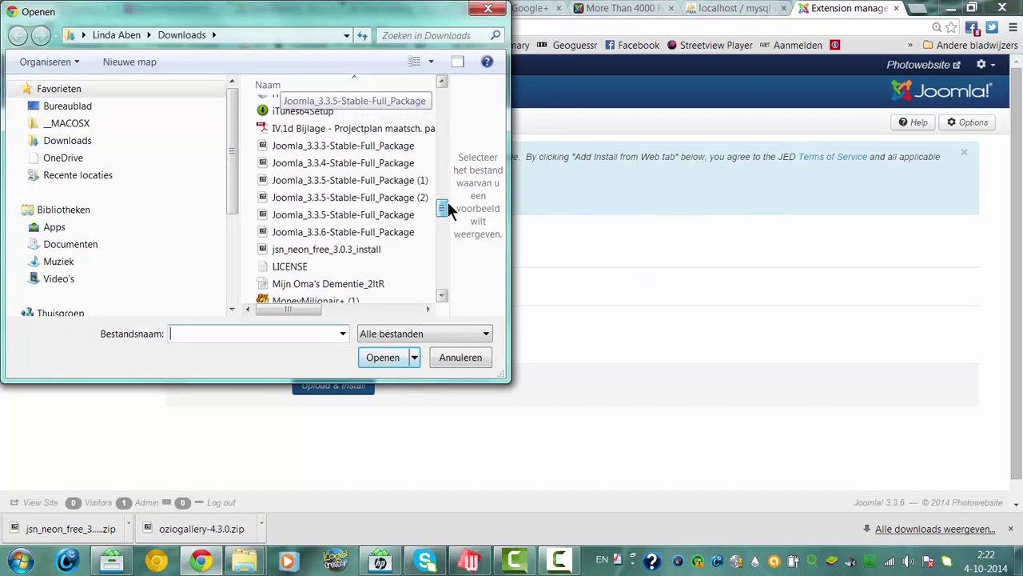
click(355, 248)
click(399, 358)
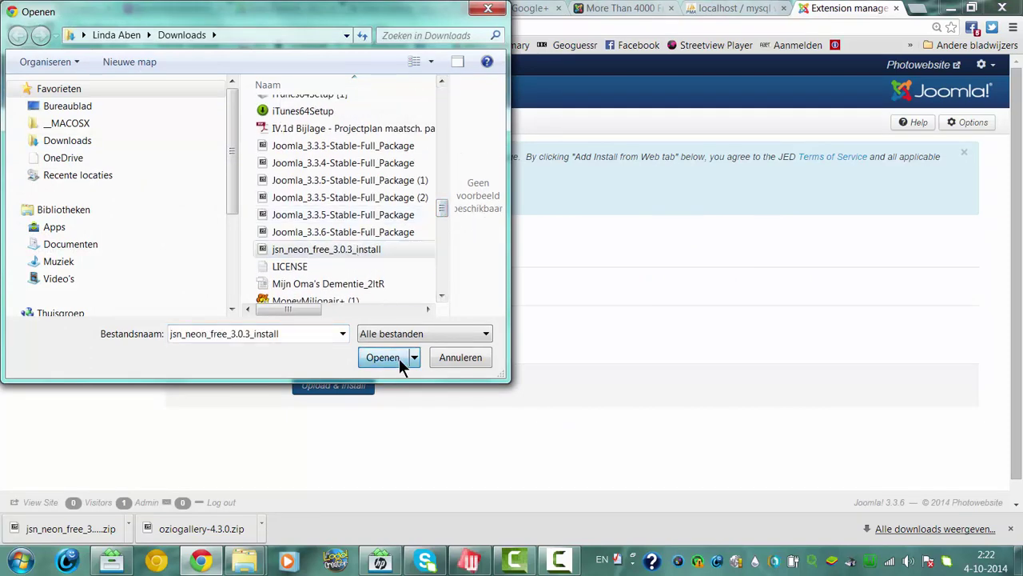
click(366, 386)
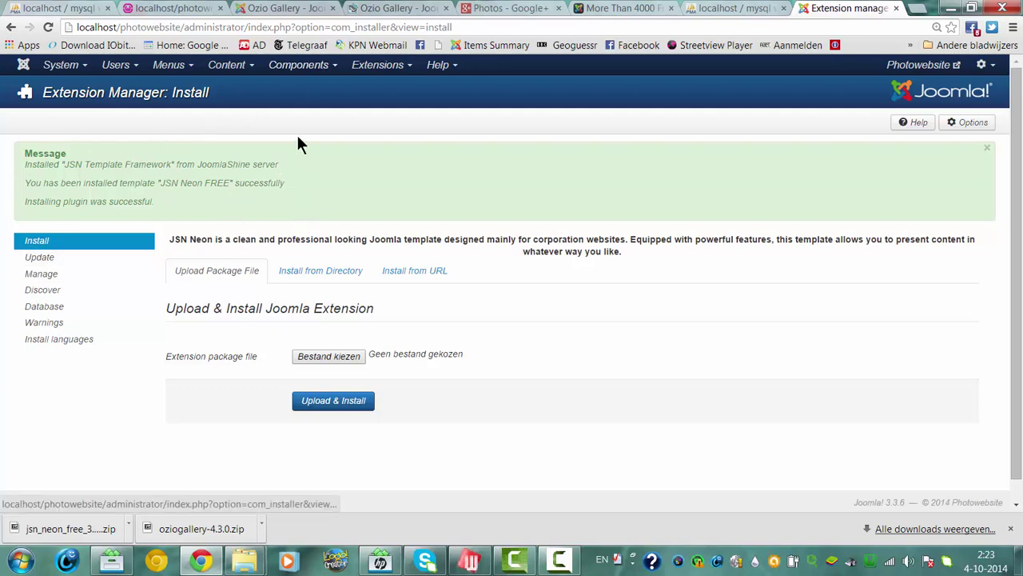
- Assign the JSN Neon FREE - Default style to Main Menu and Home, and save
click(376, 68)
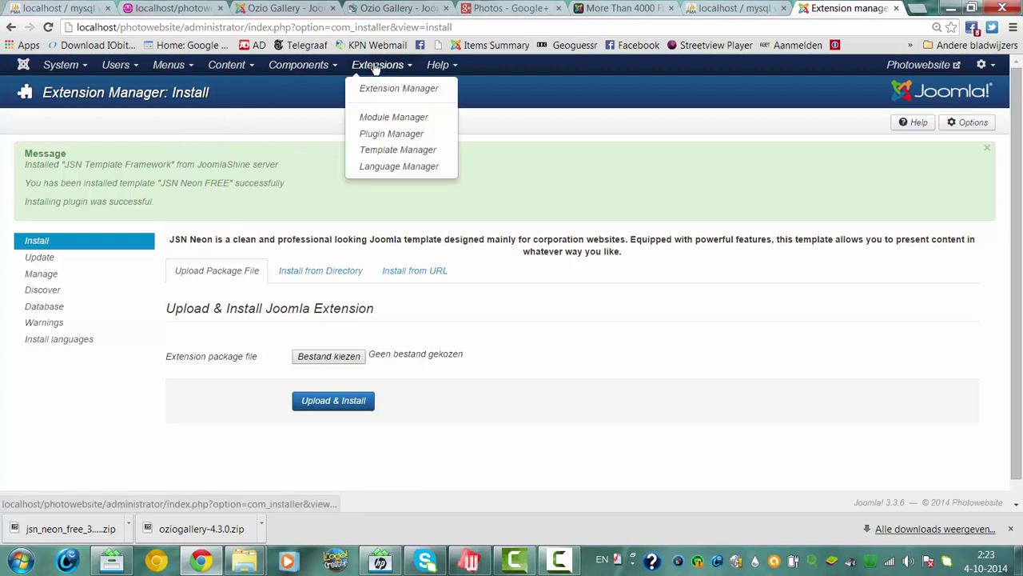
click(387, 152)
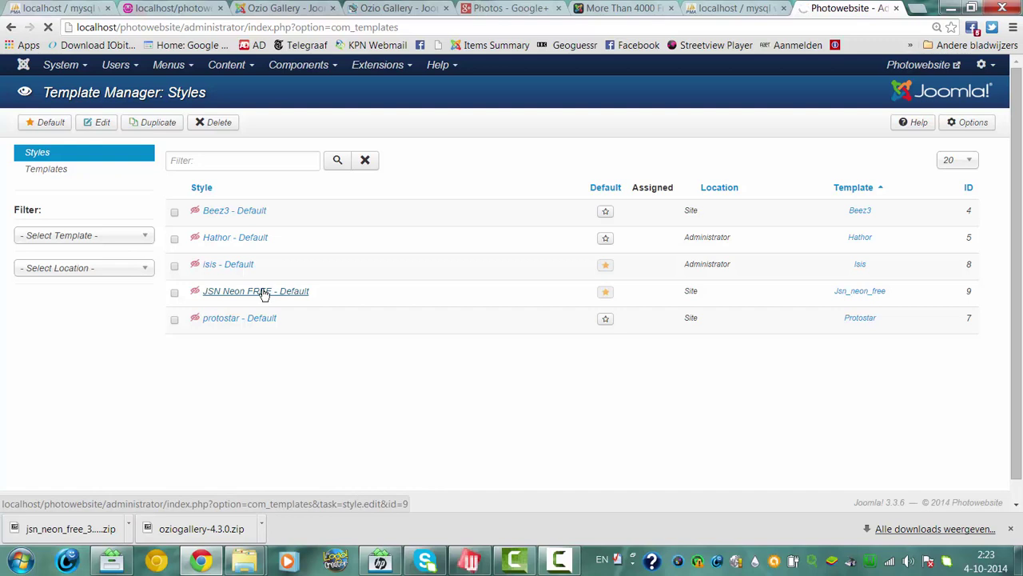
click(264, 292)
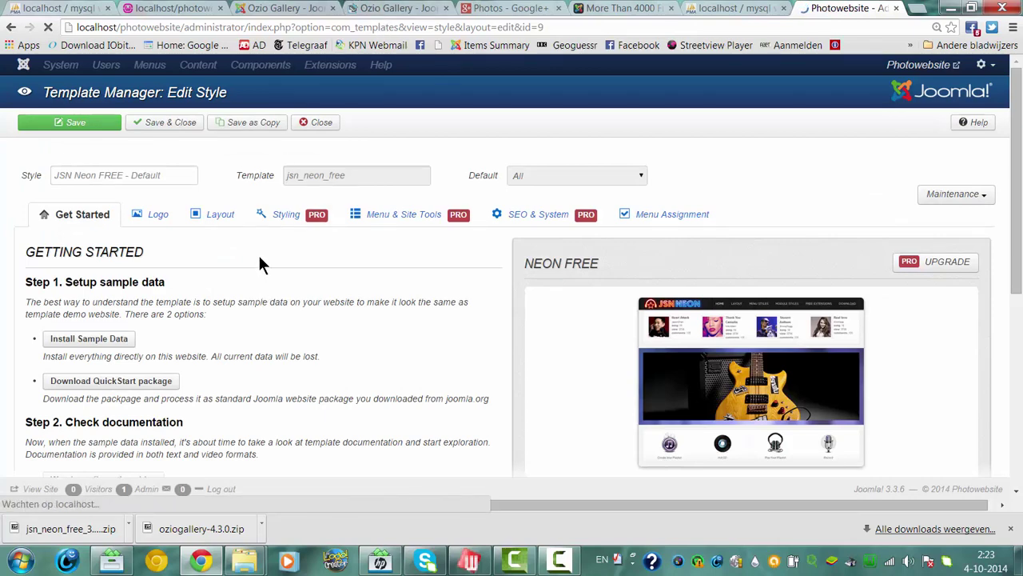
click(661, 213)
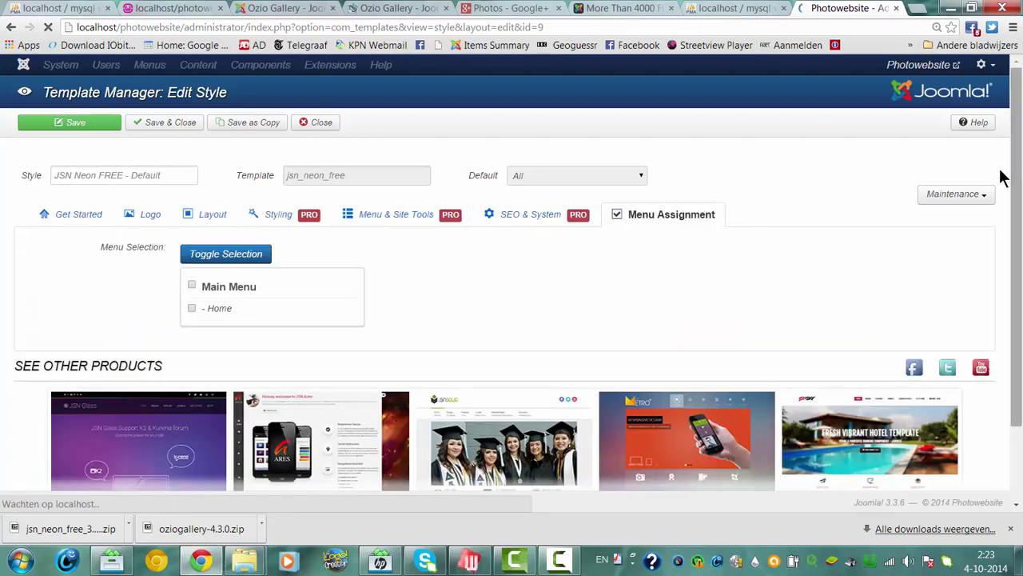
click(191, 286)
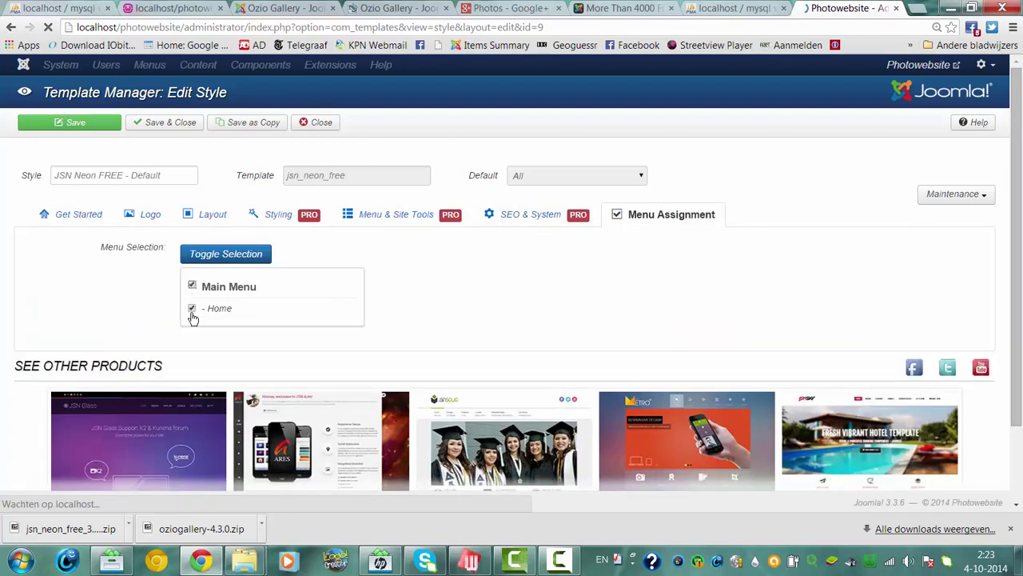
click(191, 309)
click(94, 122)
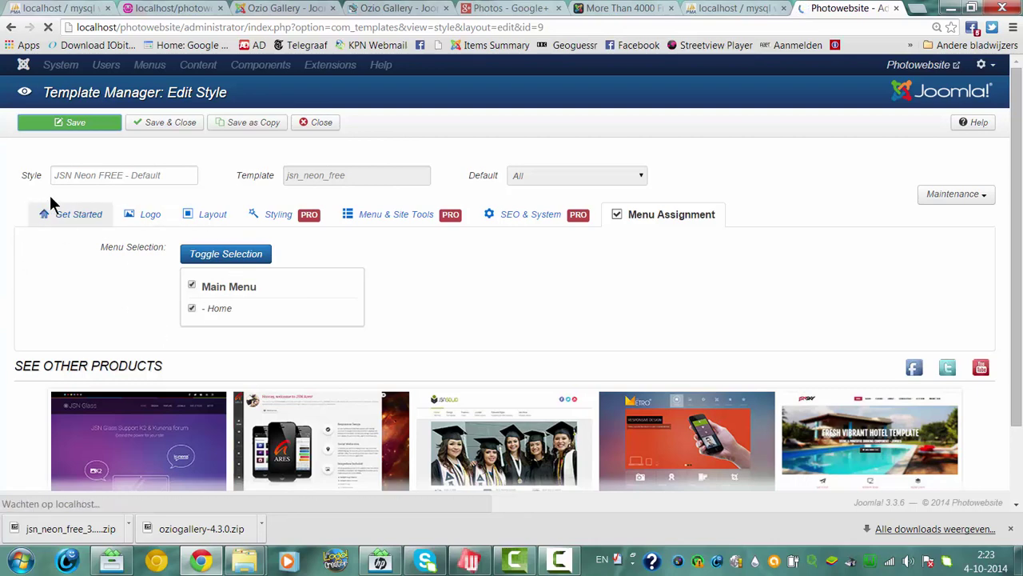
- Start Install Sample Data from the style's Getting Started section
click(67, 216)
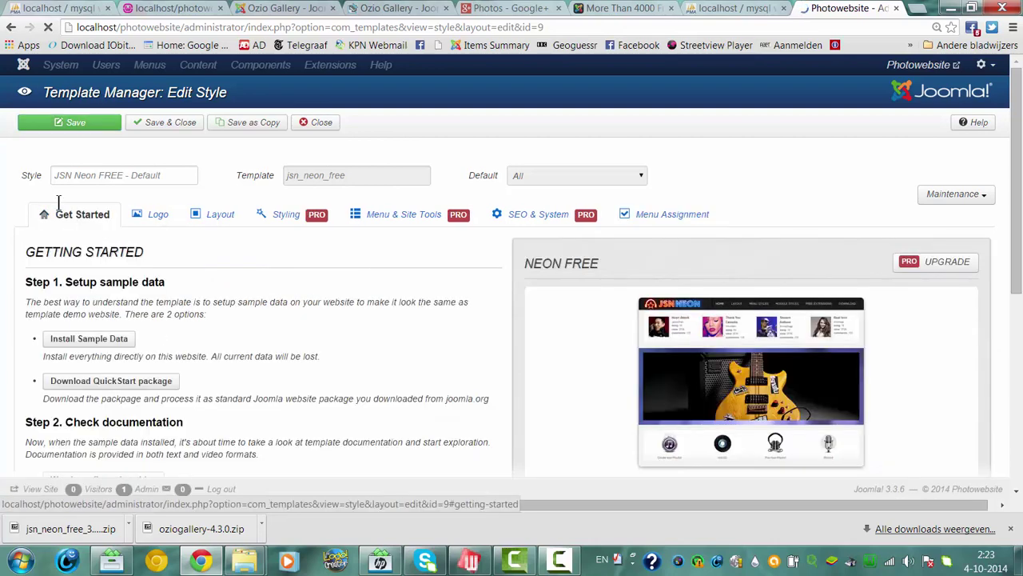
click(94, 341)
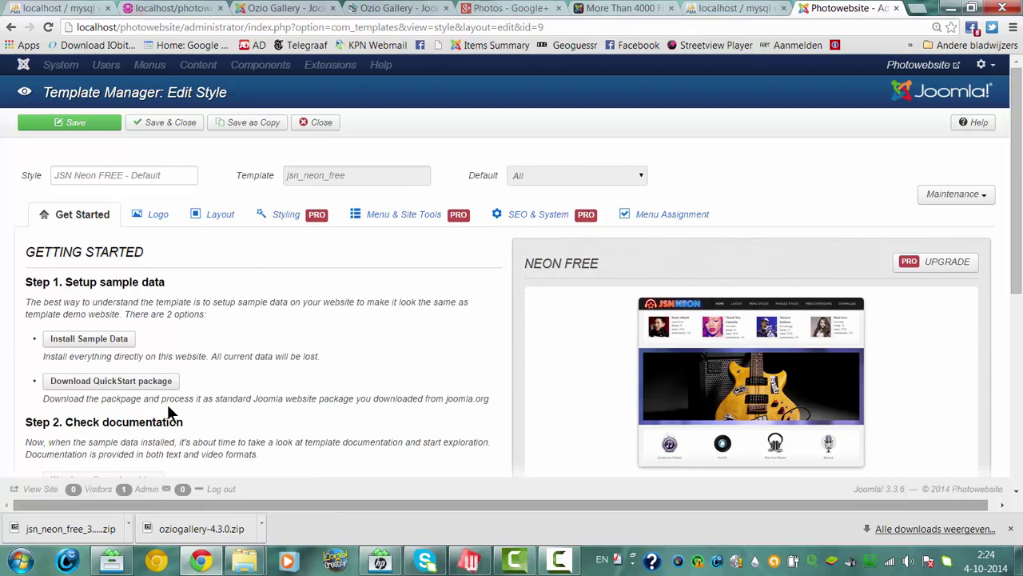
click(94, 337)
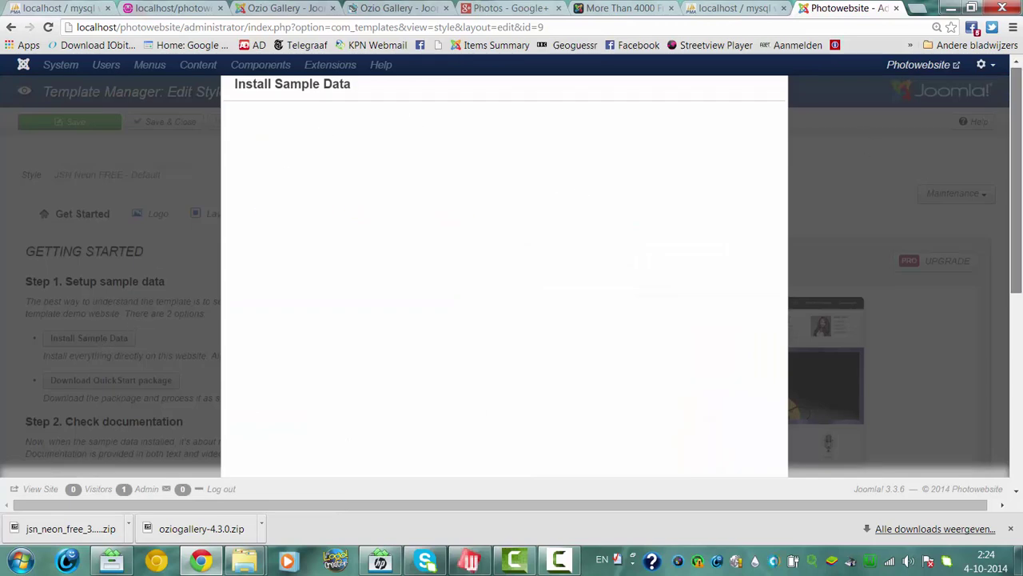
- Trim the address to localhost/photowebsite/administrator/ and load the Control Panel
scroll(1005, 114, down, 5)
scroll(999, 80, up, 5)
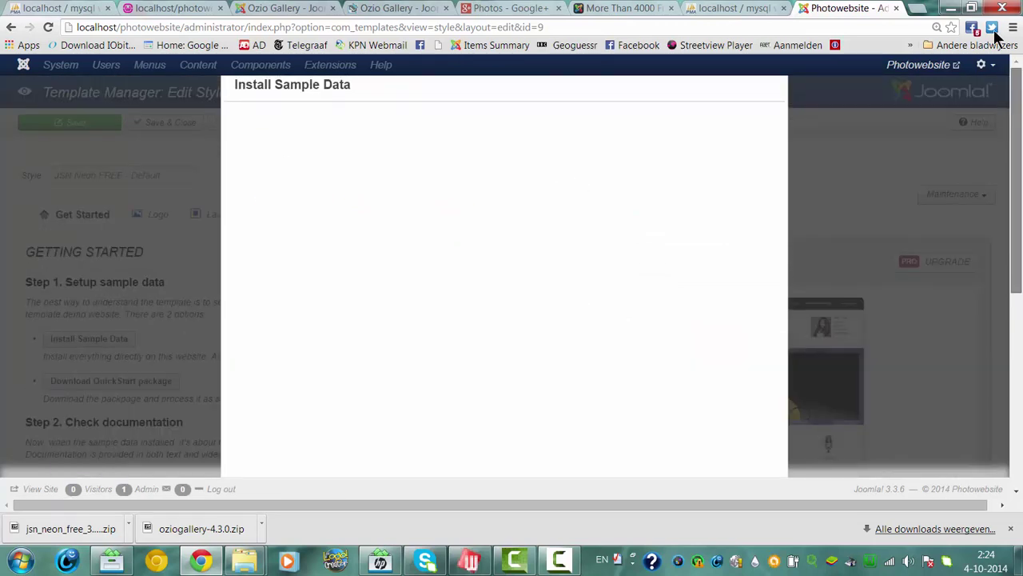
scroll(983, 160, down, 1)
scroll(978, 176, down, 2)
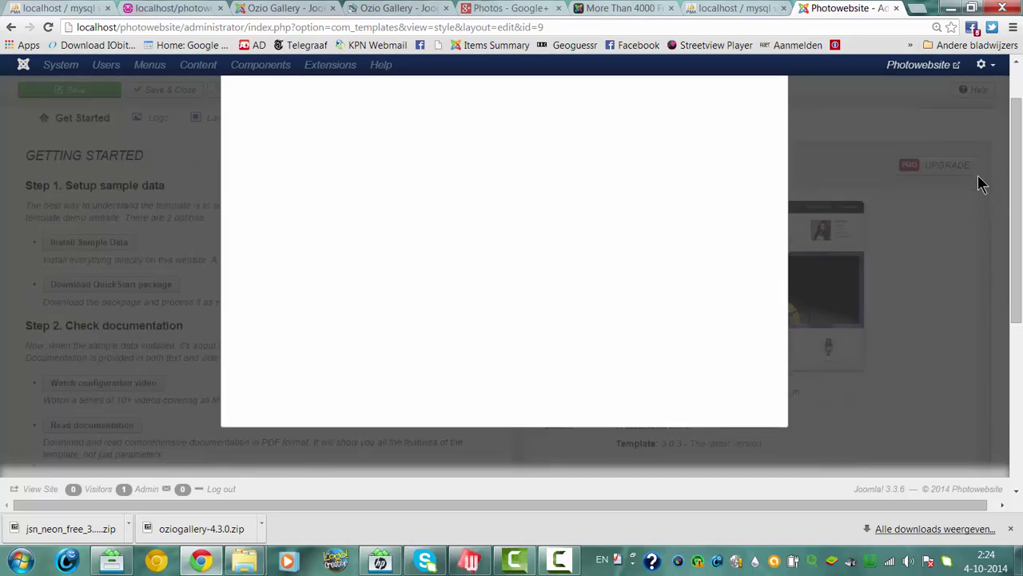
scroll(1019, 114, up, 2)
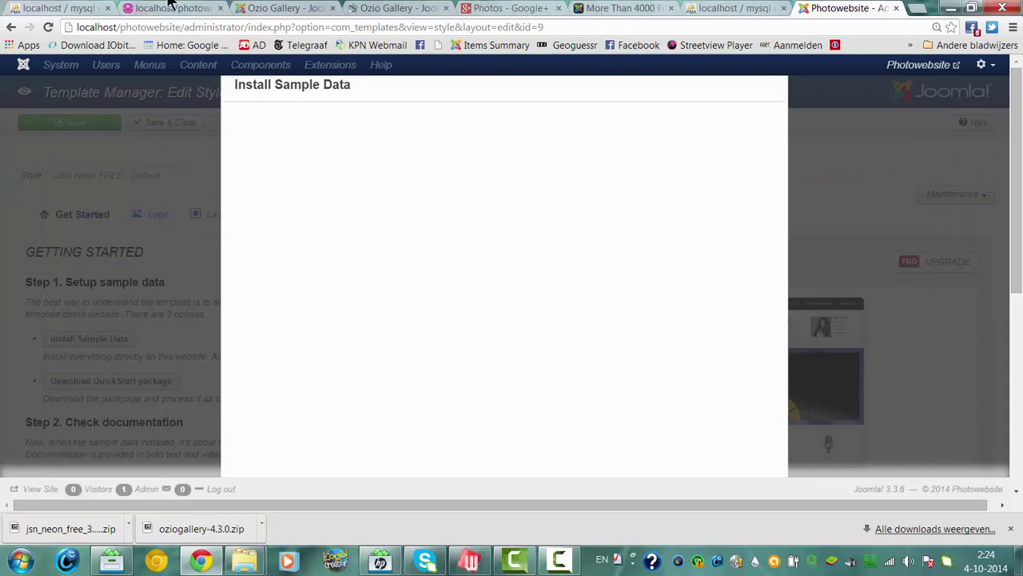
click(447, 27)
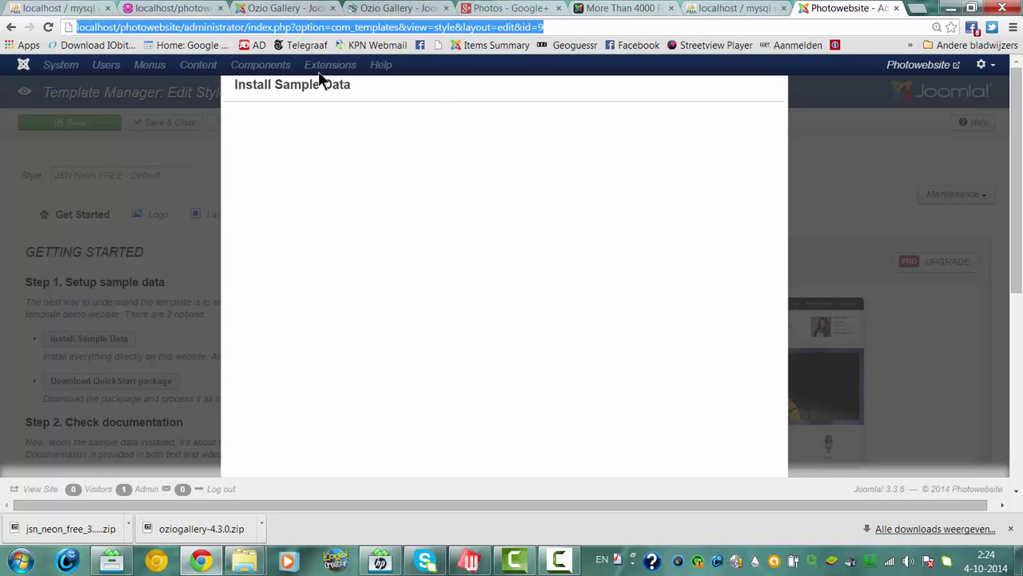
drag(250, 28, 1022, 47)
key(BackSpace)
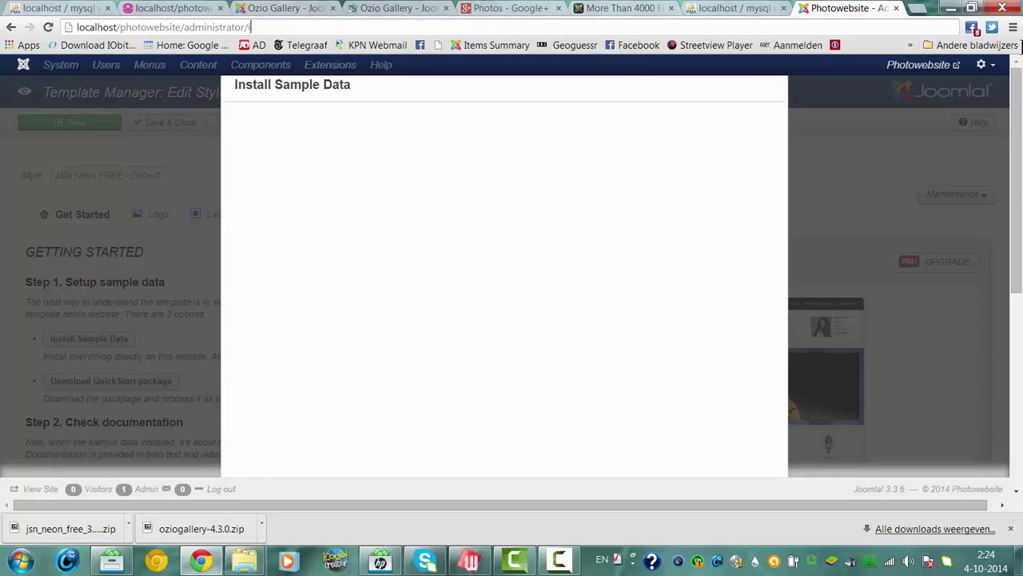
text(\)
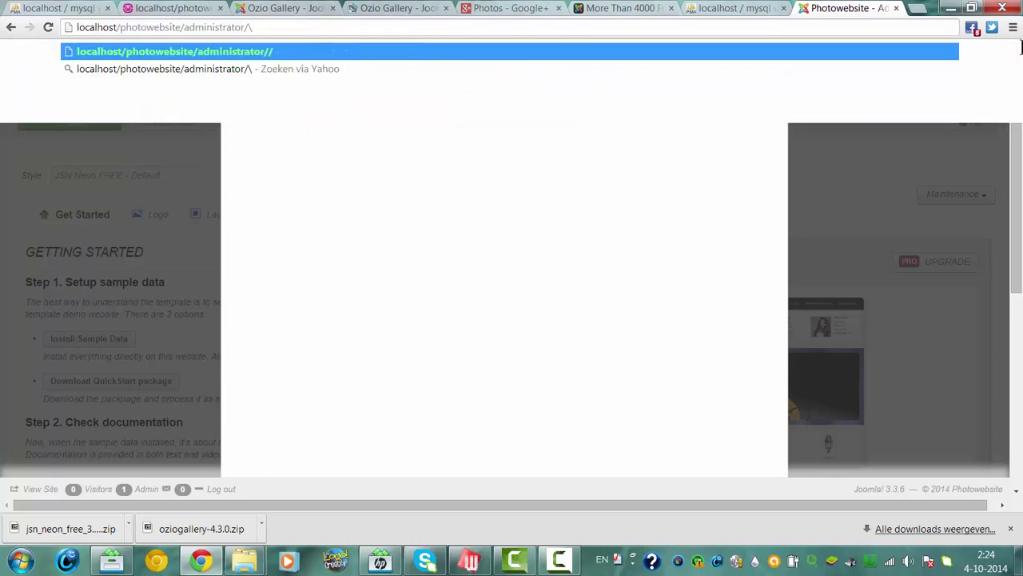
key(BackSpace)
key(Return)
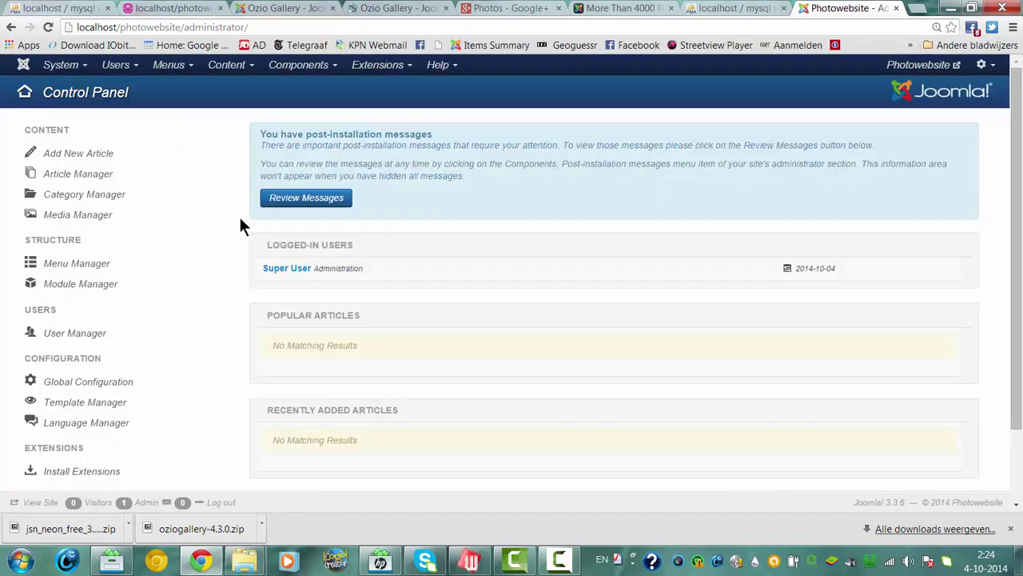
- Reopen JSN Neon FREE - Default in the Template Manager and launch Install Sample Data
click(383, 68)
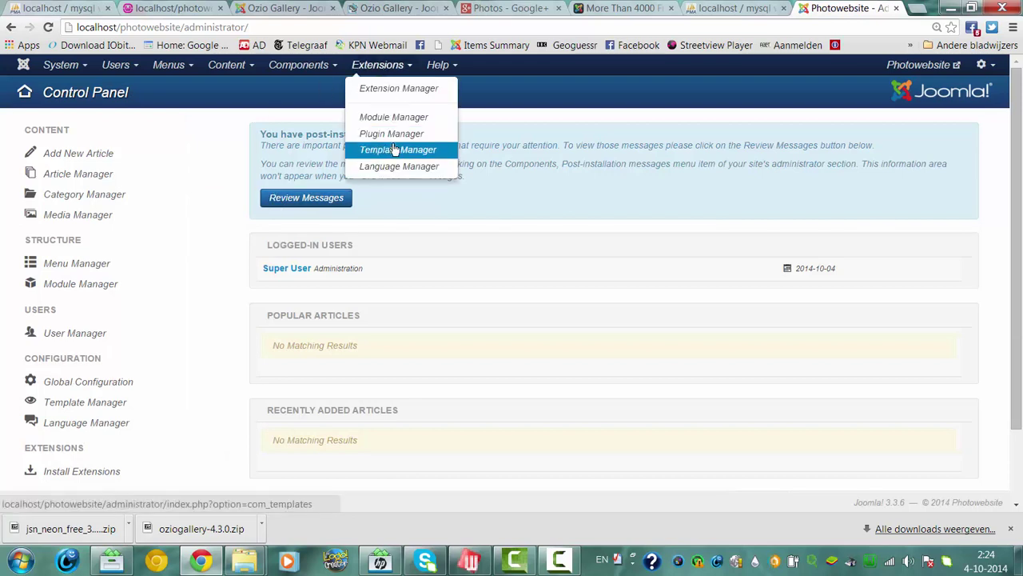
click(392, 150)
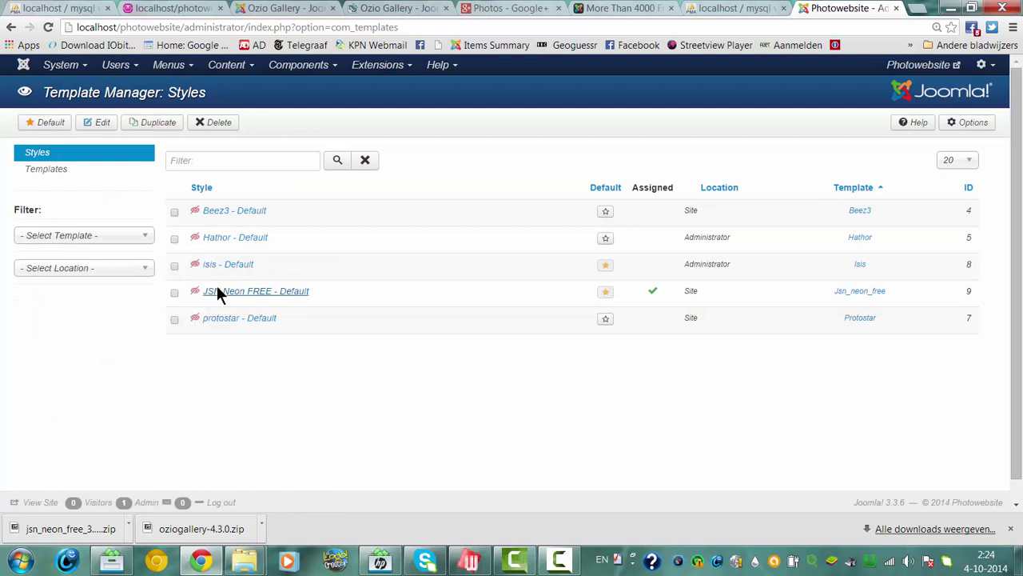
click(217, 287)
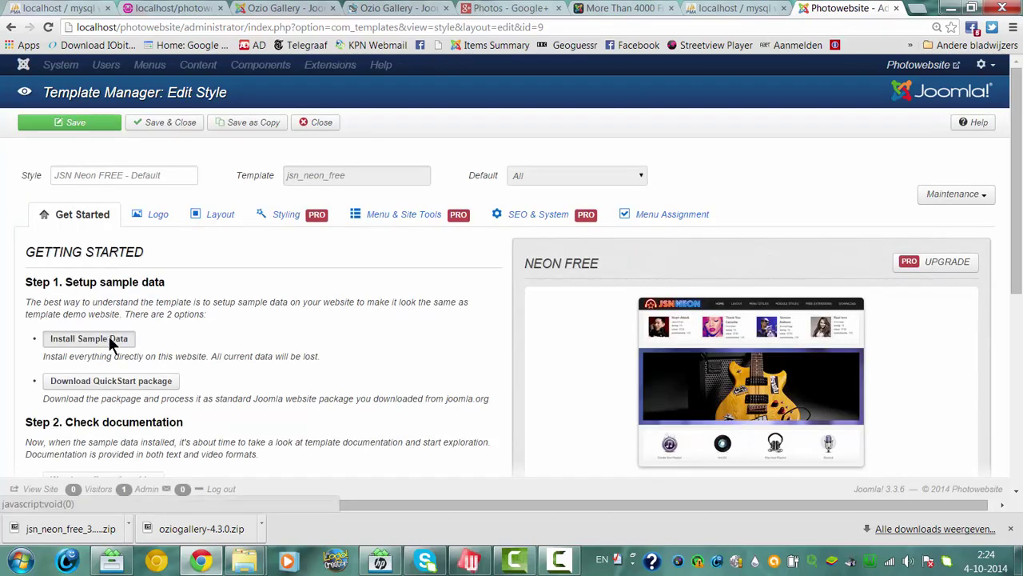
click(108, 338)
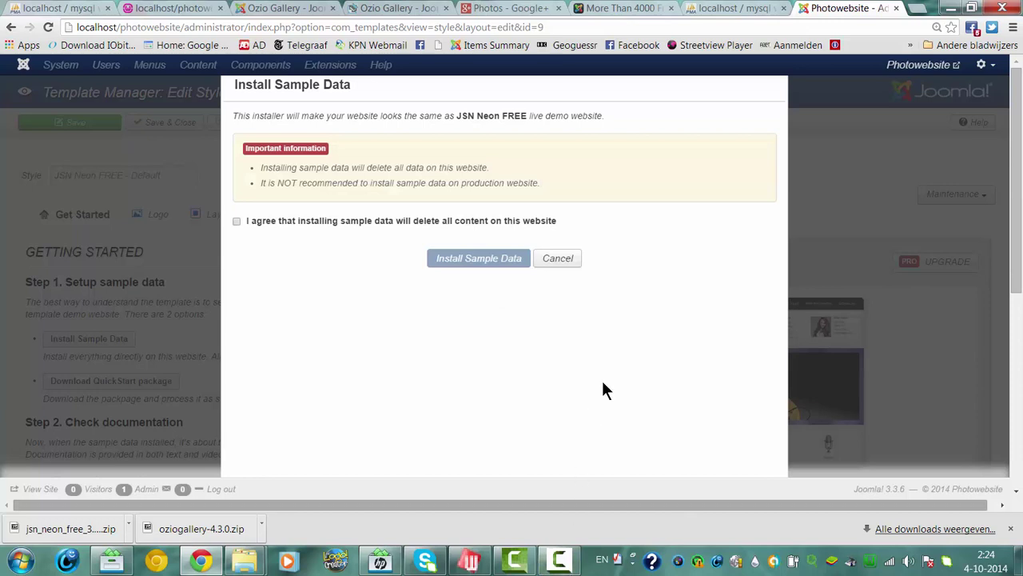
- Accept the content-deletion agreement and start the sample data installation
click(237, 223)
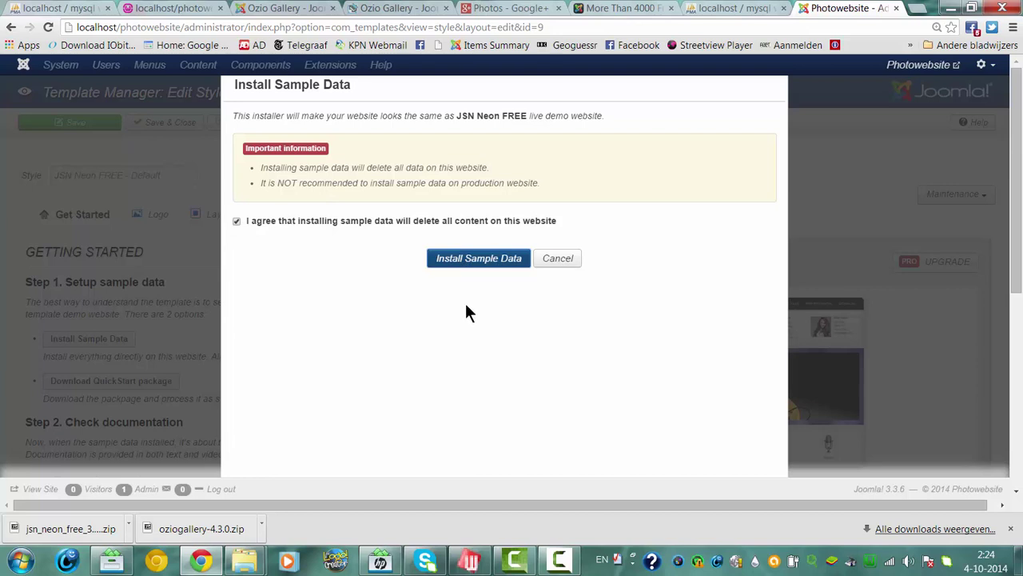
click(478, 260)
click(555, 565)
click(555, 564)
click(458, 257)
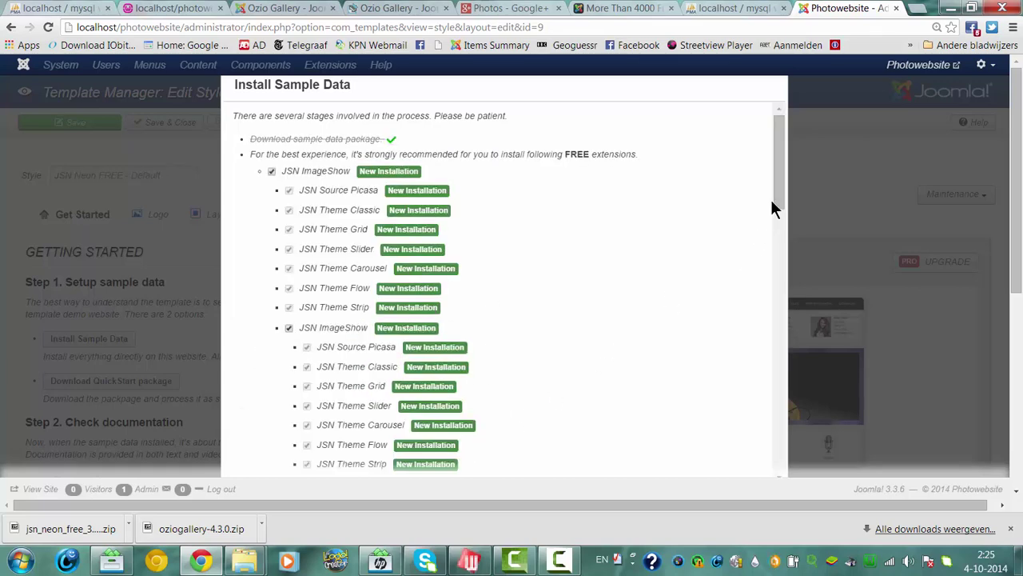
- Scroll through the recommended JSN extensions list down to the Continue button
scroll(776, 206, down, 4)
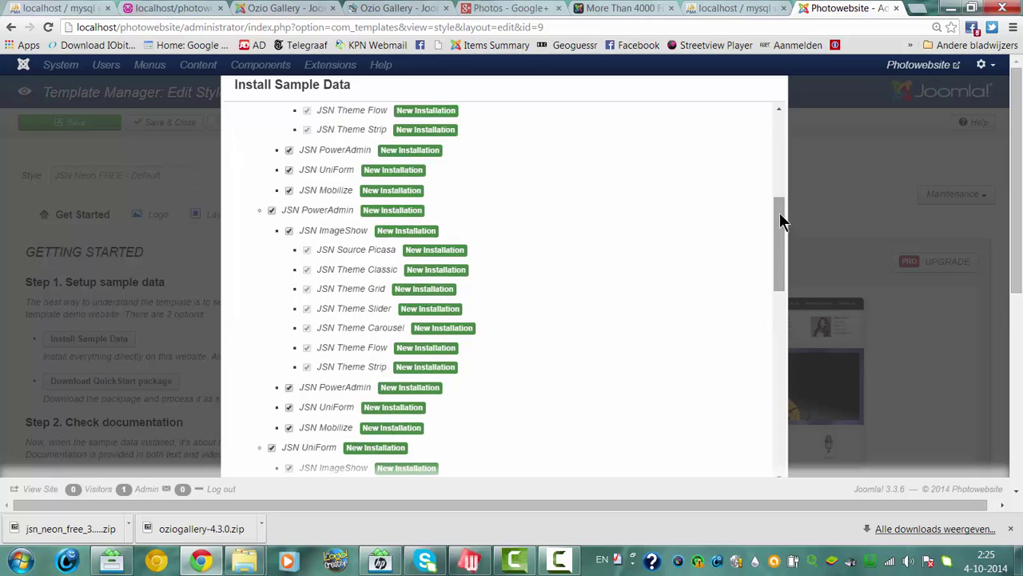
drag(788, 228, 759, 87)
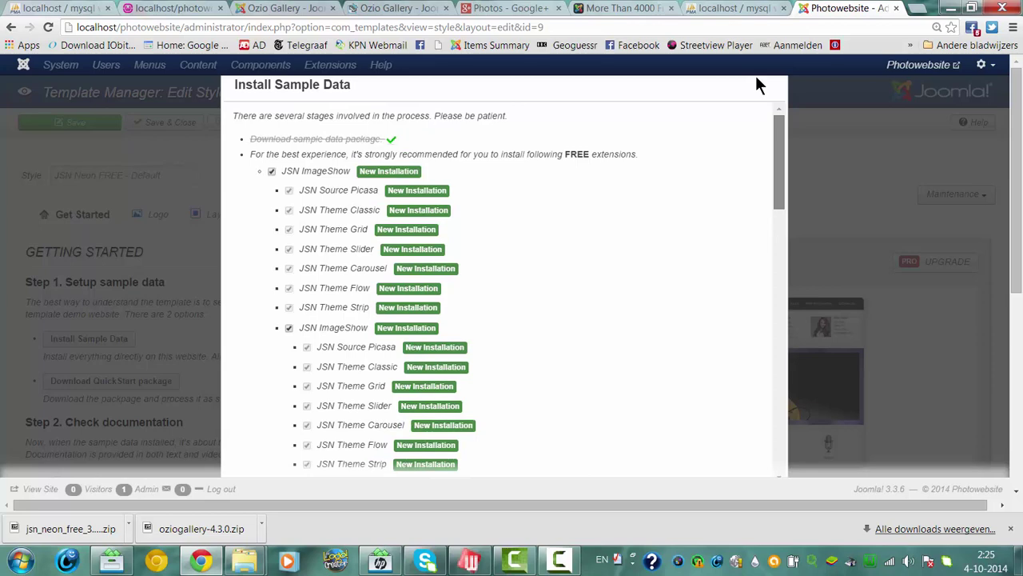
mouse_move(765, 131)
mouse_down()
mouse_move(780, 184)
mouse_move(774, 126)
mouse_up()
drag(776, 112, 861, 429)
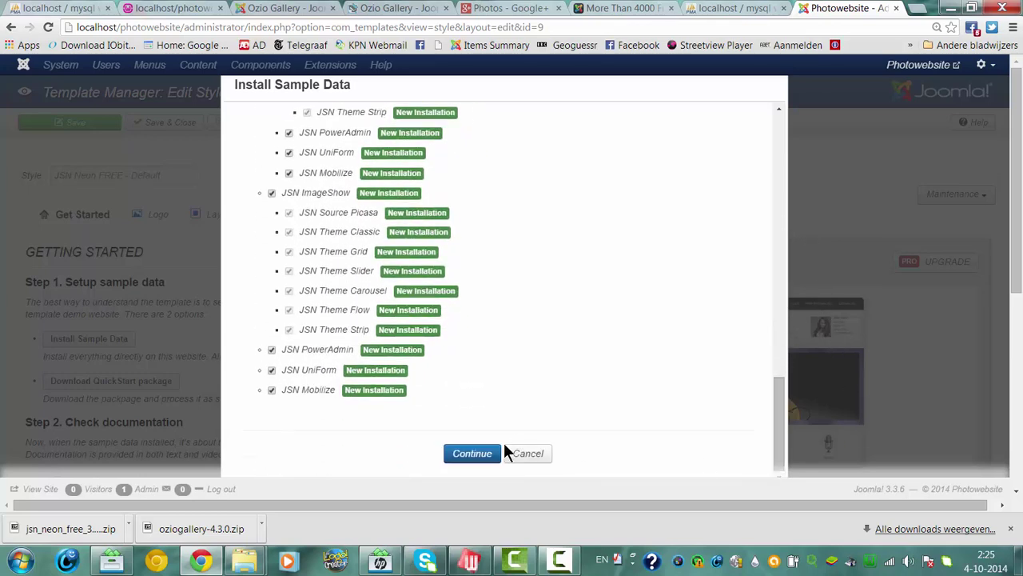
- Continue to install the recommended JSN extensions and follow their progress
click(483, 455)
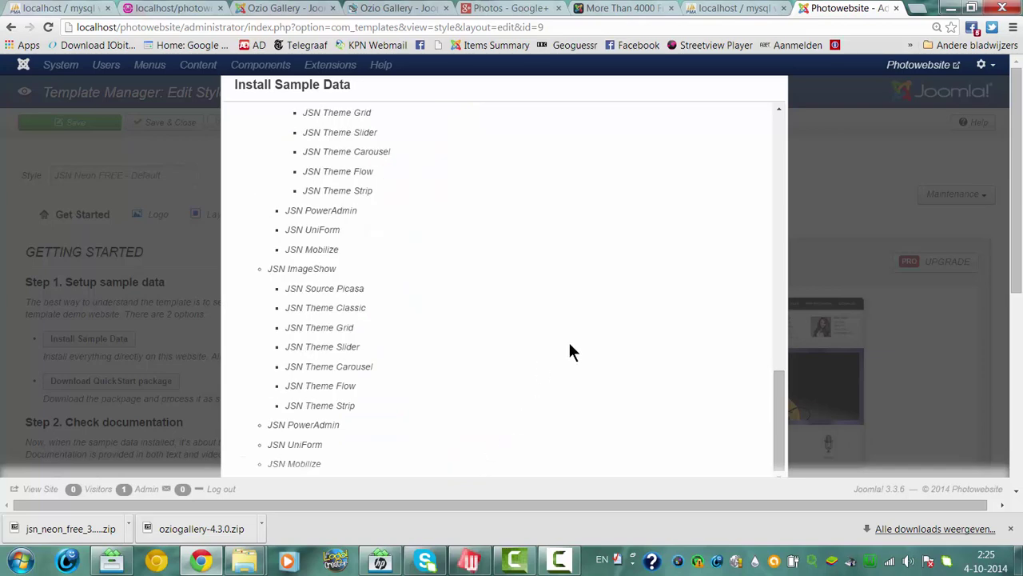
click(781, 288)
click(780, 180)
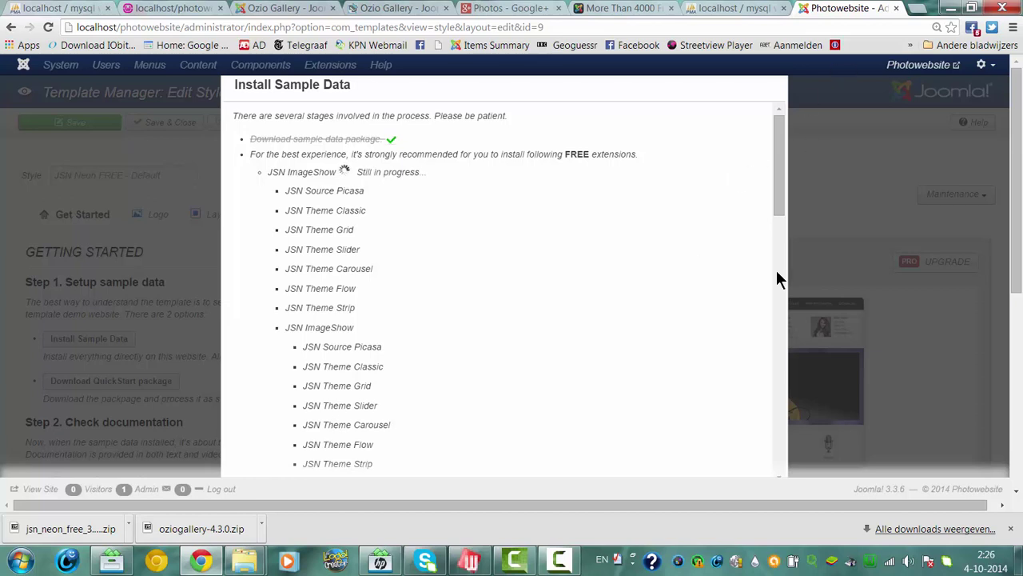
drag(778, 175, 776, 472)
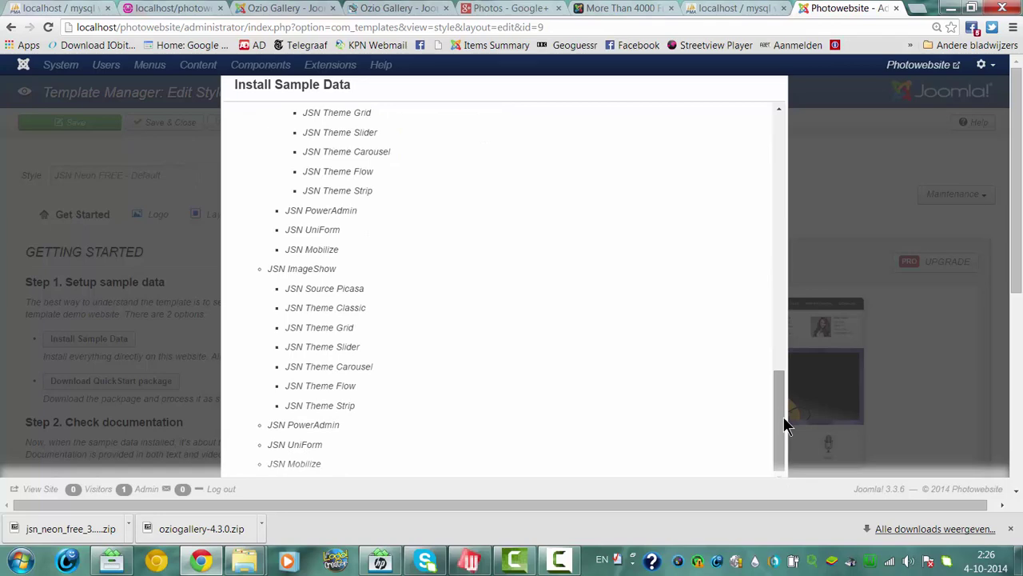
drag(786, 425, 761, 91)
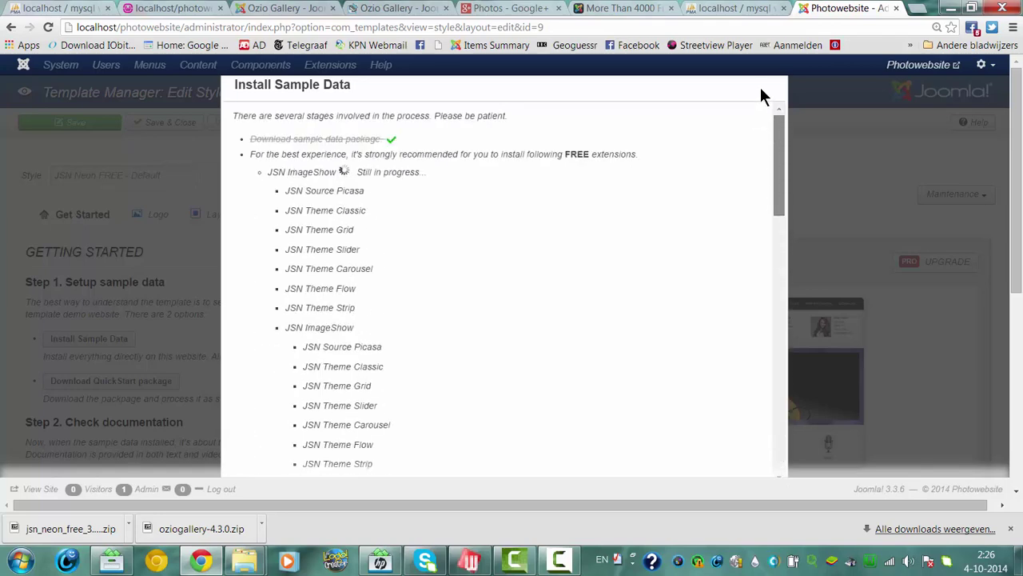
- Close the joomla24 and phpMyAdmin tabs and open a new blank tab
click(605, 8)
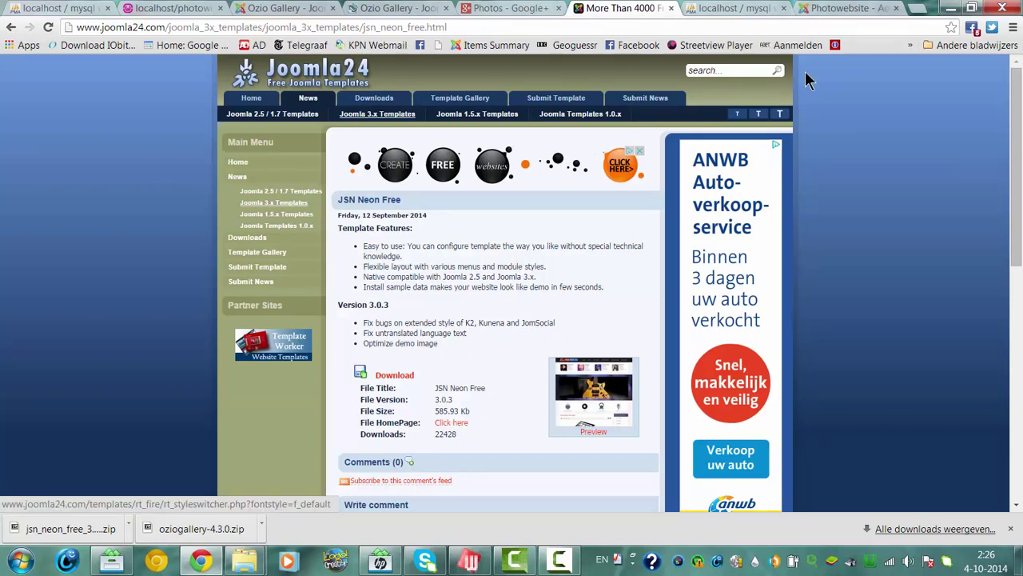
click(671, 8)
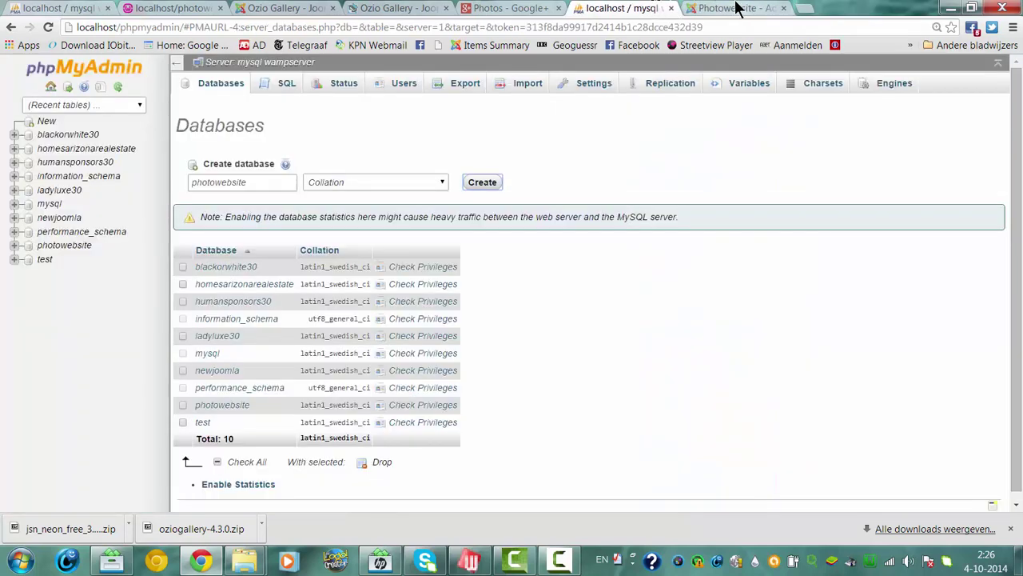
click(671, 8)
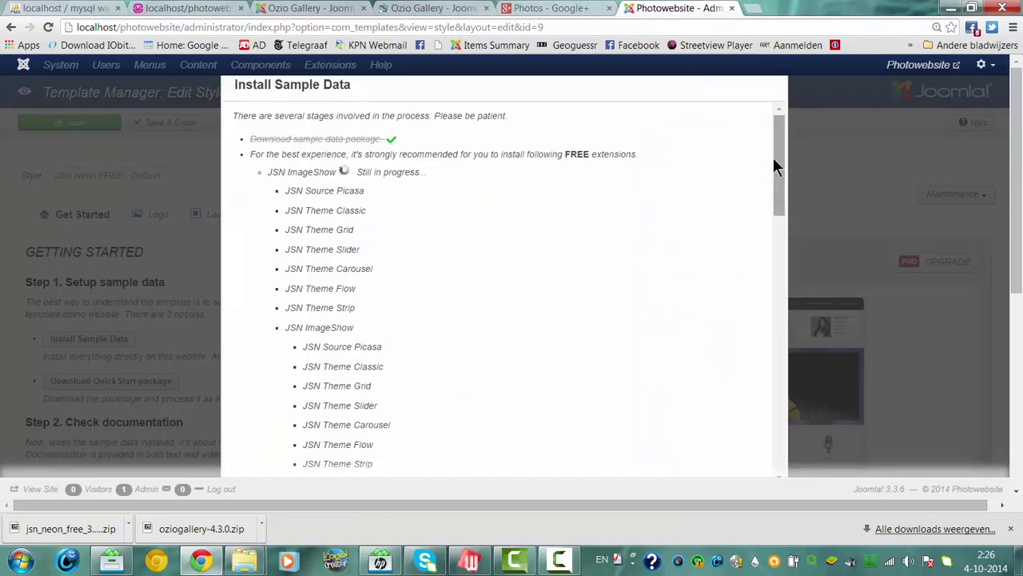
drag(778, 165, 779, 120)
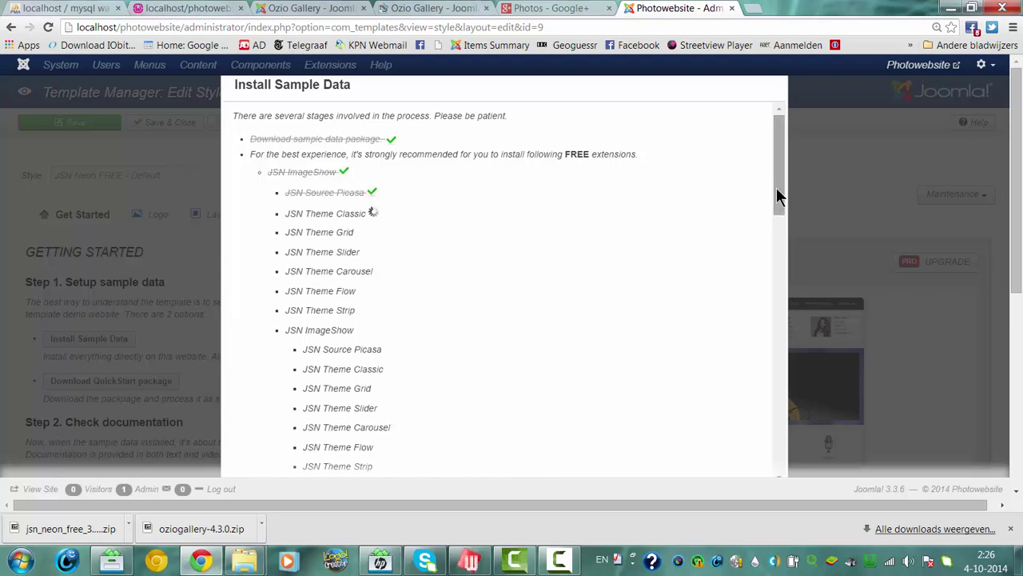
scroll(774, 222, down, 3)
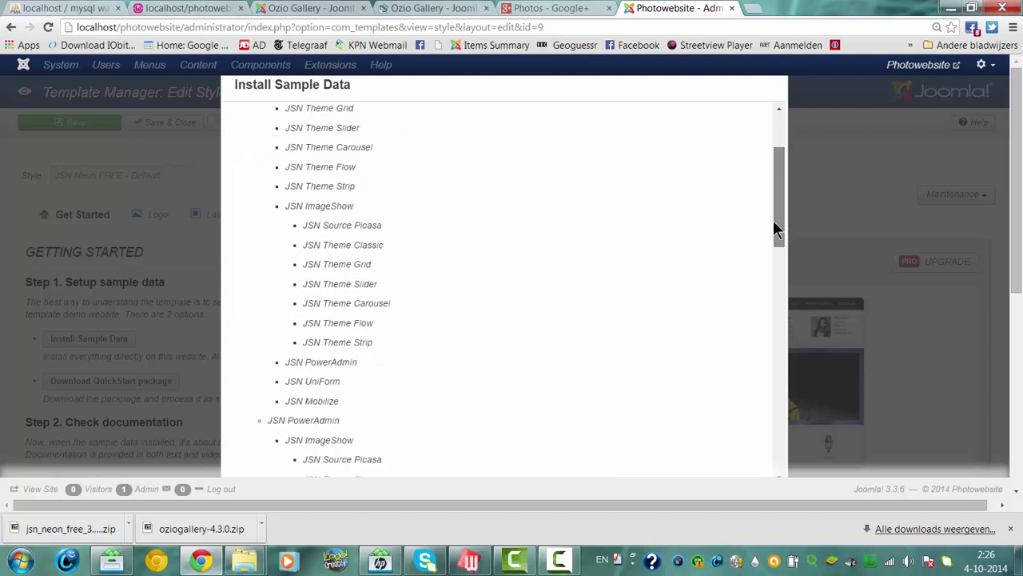
scroll(786, 158, up, 3)
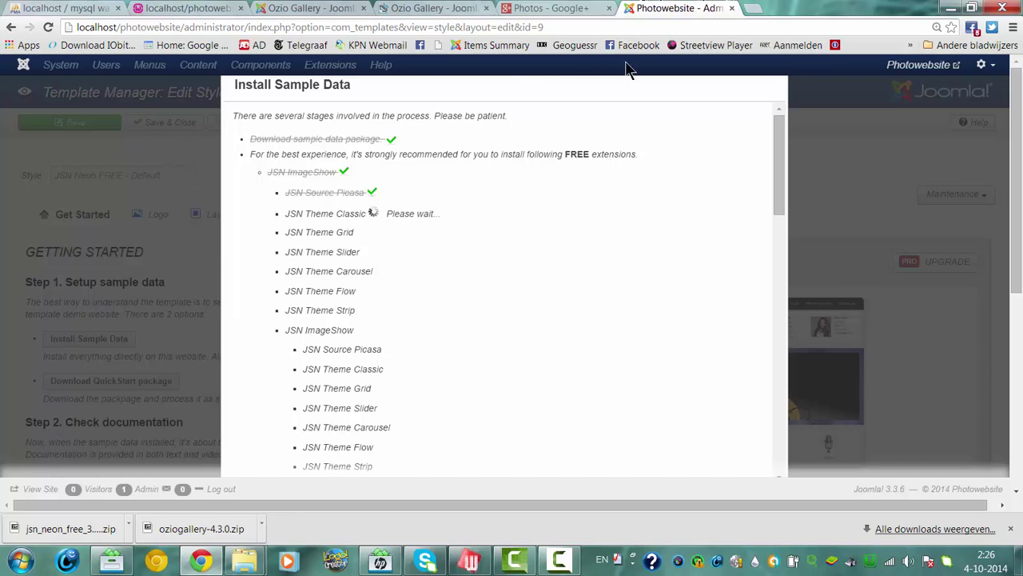
click(750, 8)
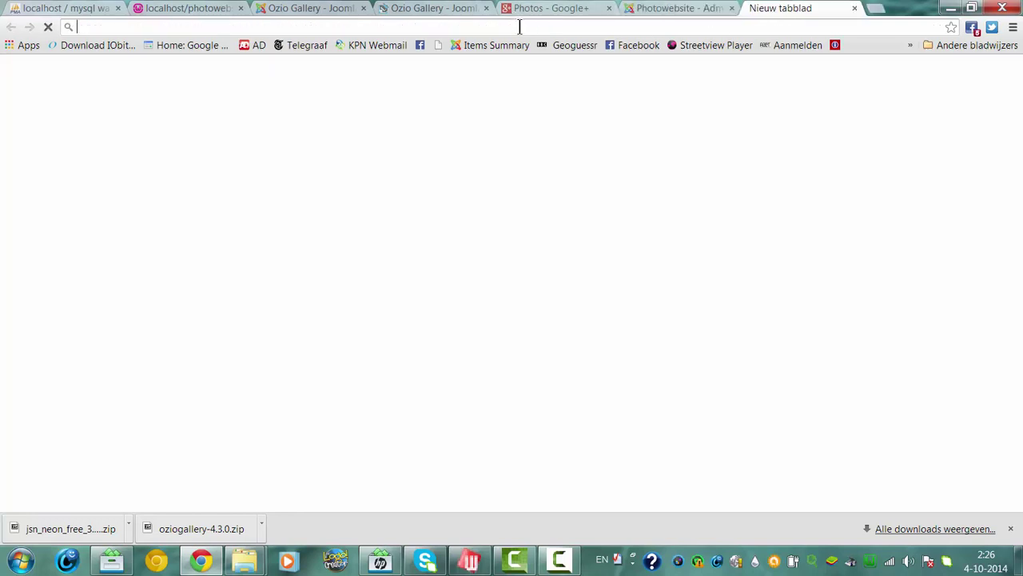
- Load the localhost/photowebsite/ front end in the new tab
text(lo)
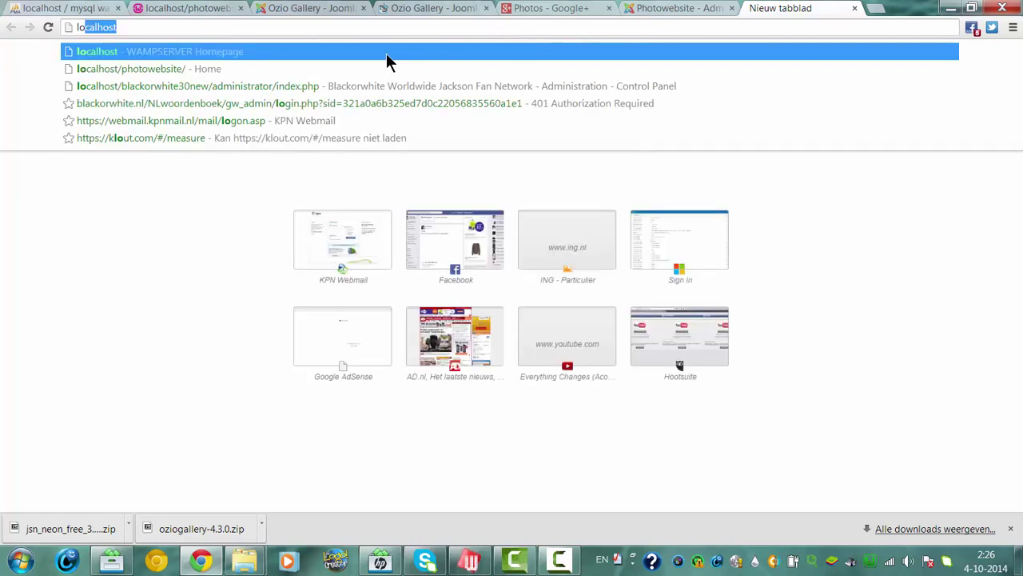
click(223, 69)
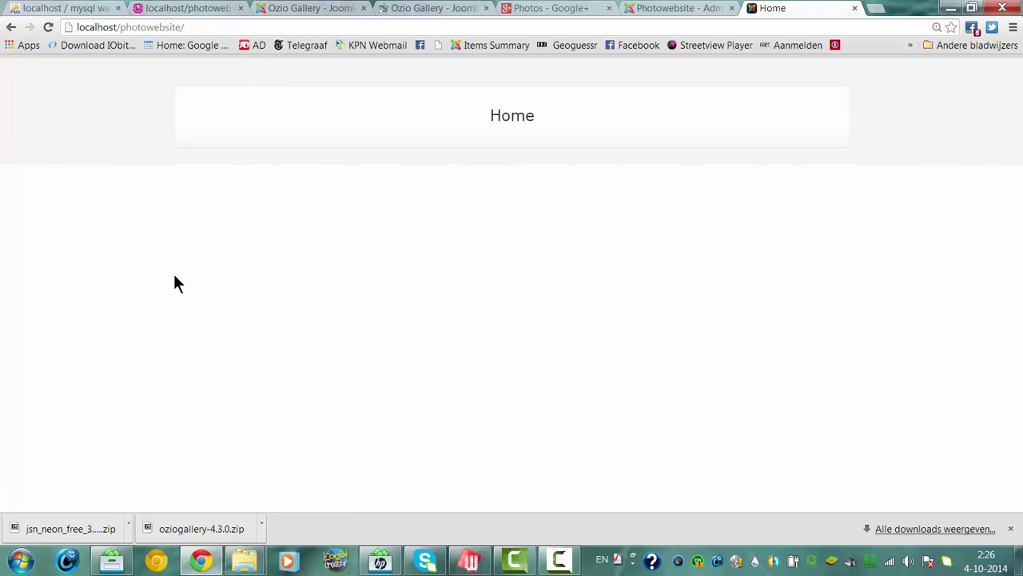
click(224, 29)
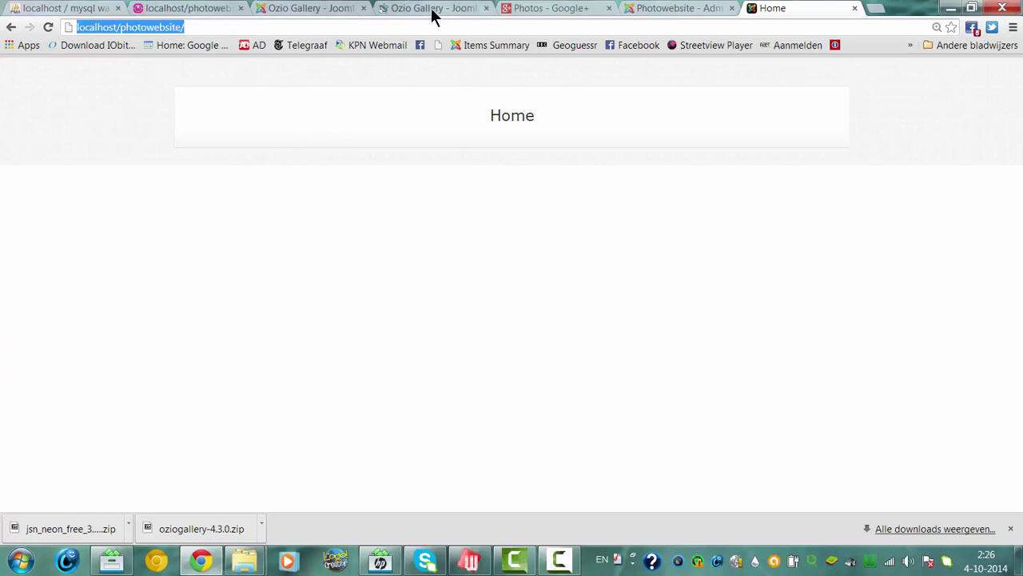
- Check the installation progress, reload the front-end home page, then return to the installer
click(684, 8)
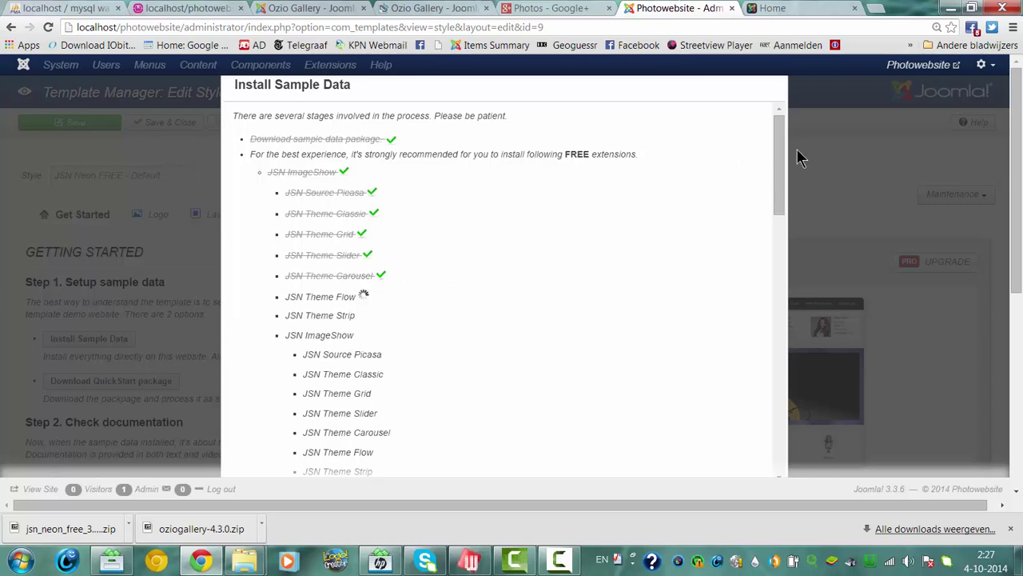
drag(776, 156, 850, 66)
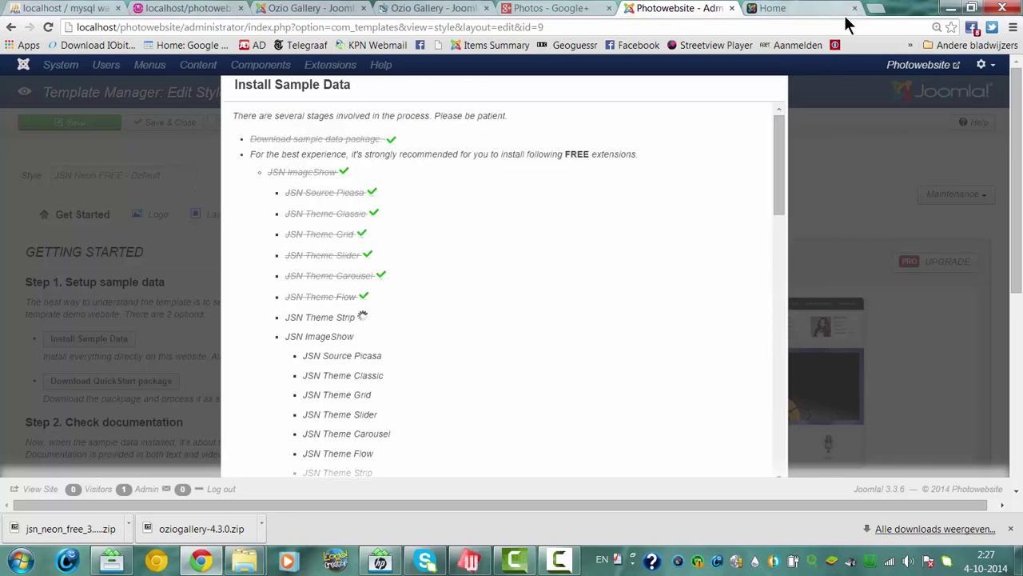
click(788, 12)
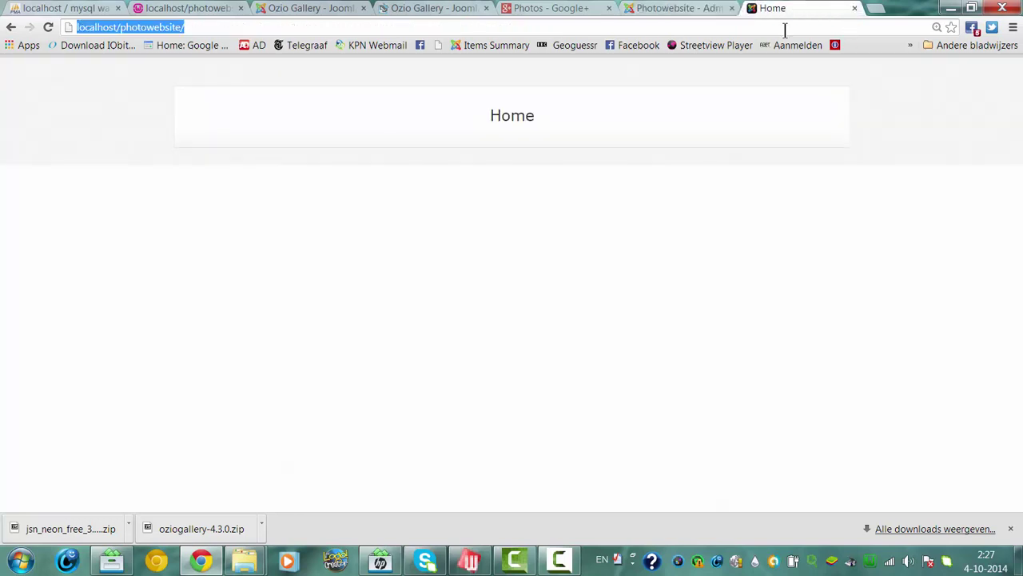
key(Return)
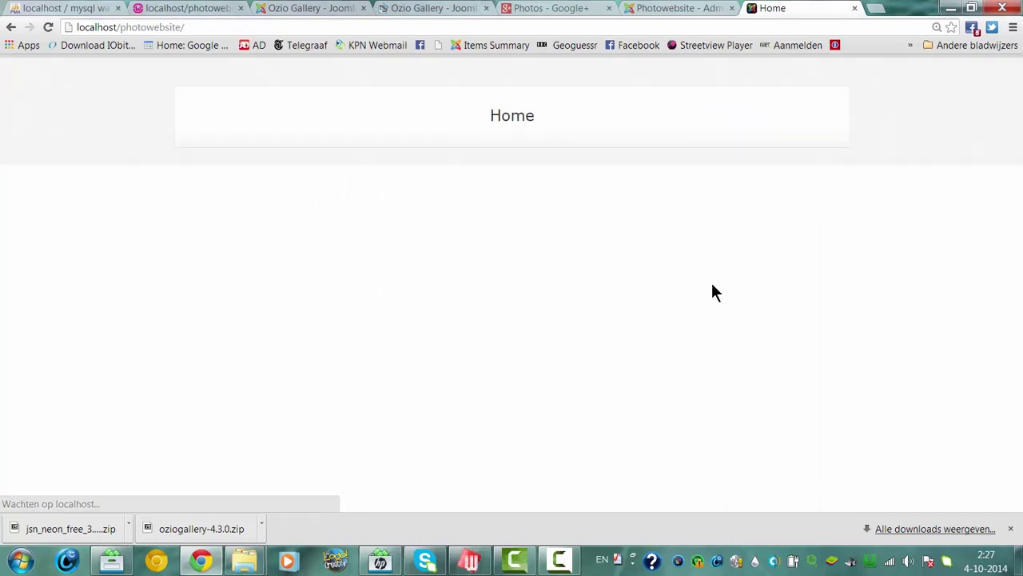
click(670, 9)
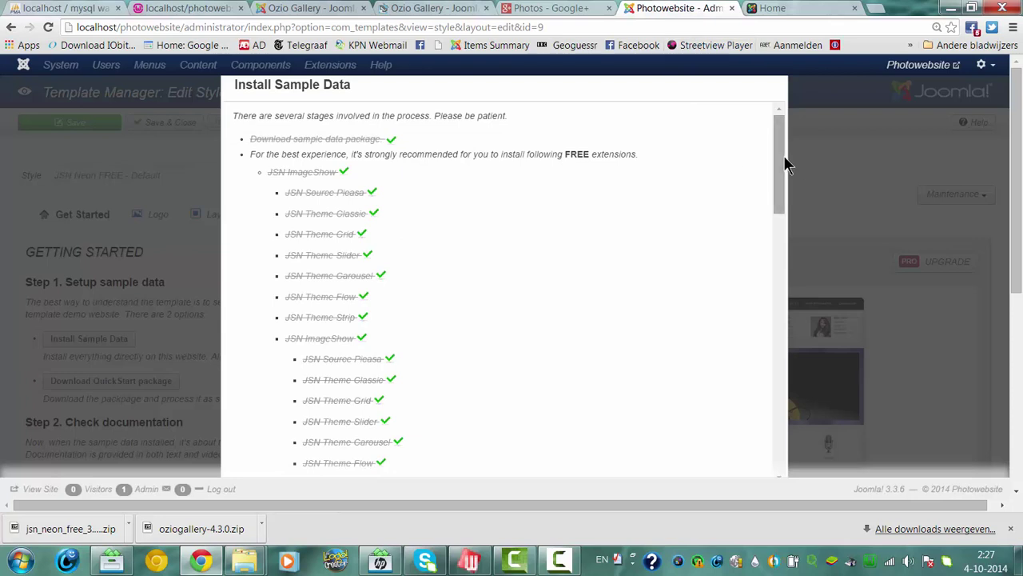
- Scroll the installer progress, then view the front-end Home page again
drag(783, 169, 848, 454)
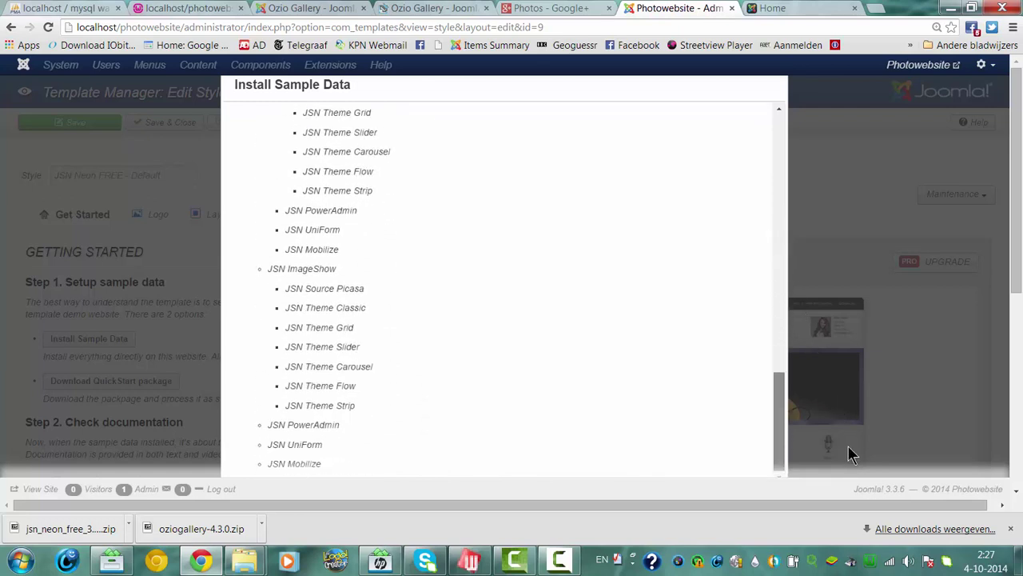
drag(851, 489, 847, 9)
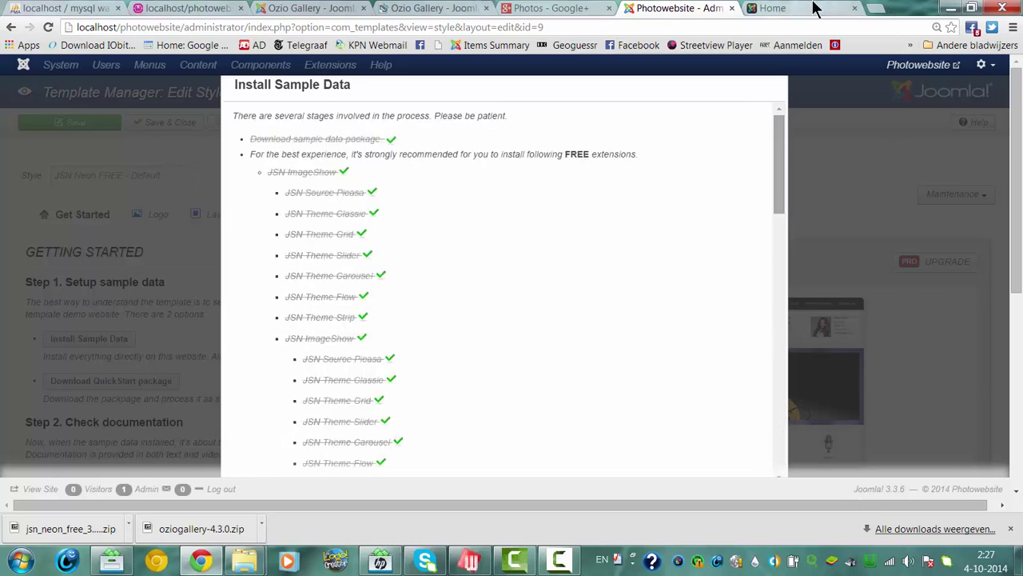
click(807, 9)
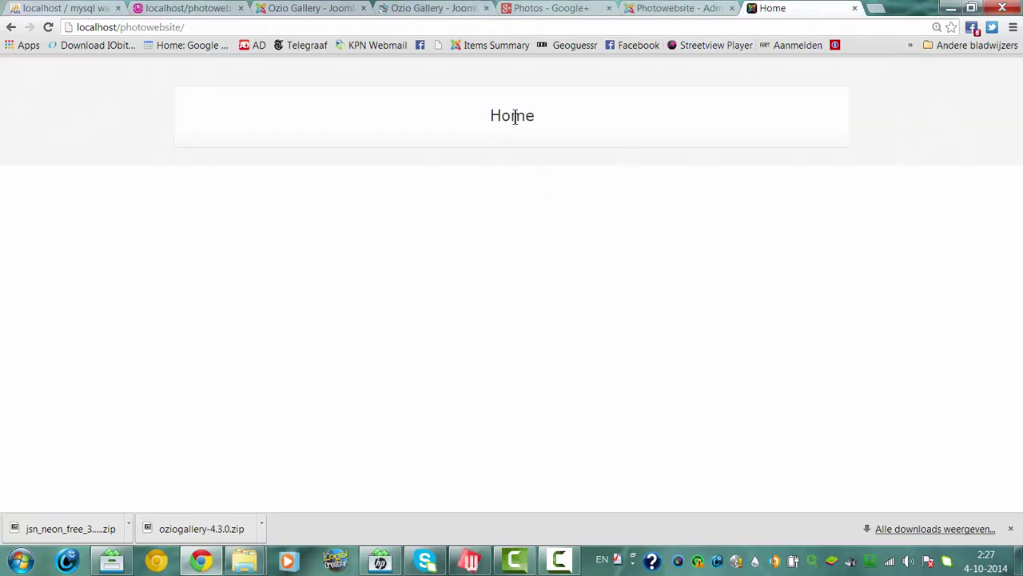
- Close the Google+ photos tab and go back to the site's front-end page
click(525, 10)
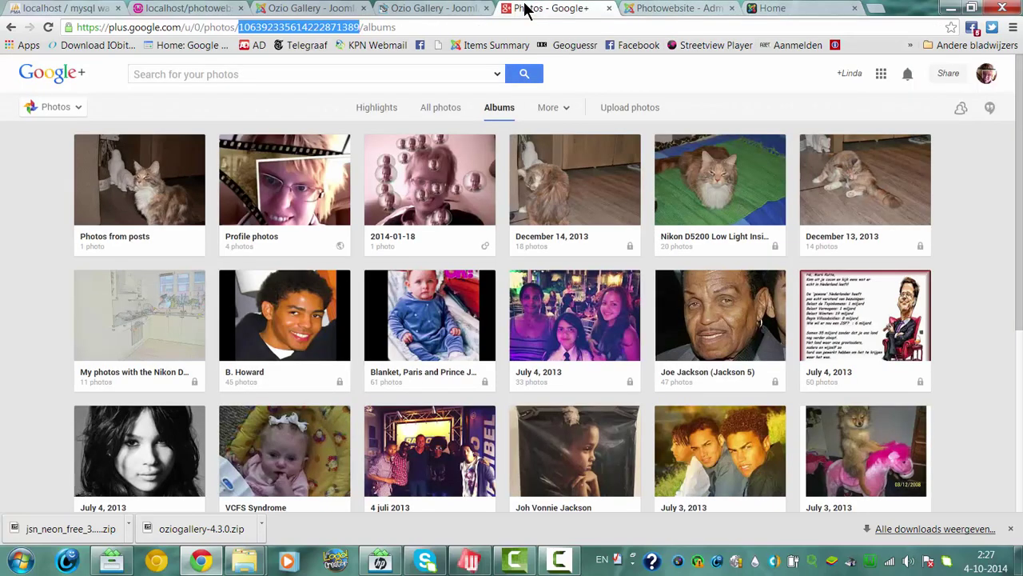
click(609, 9)
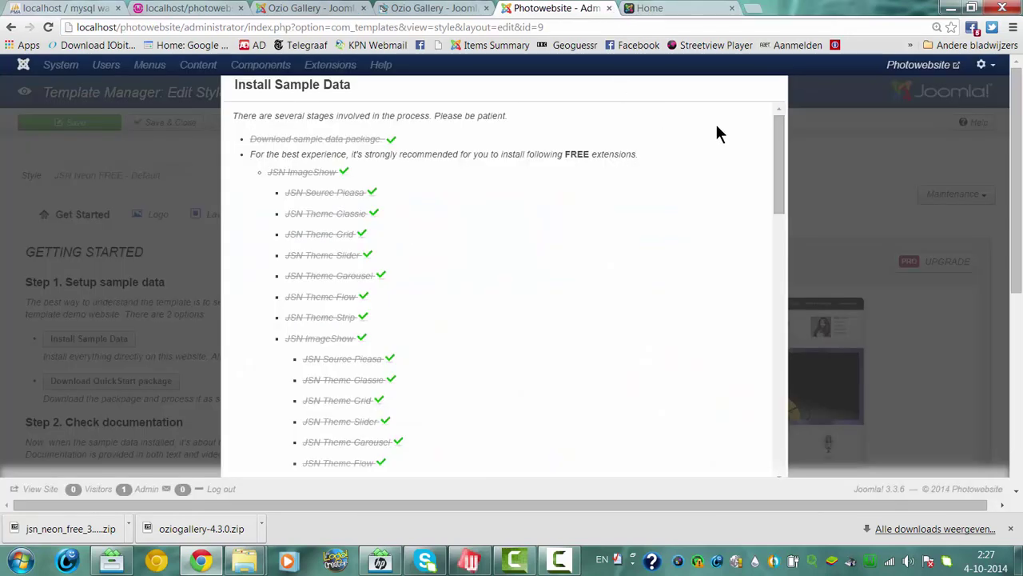
drag(779, 165, 786, 236)
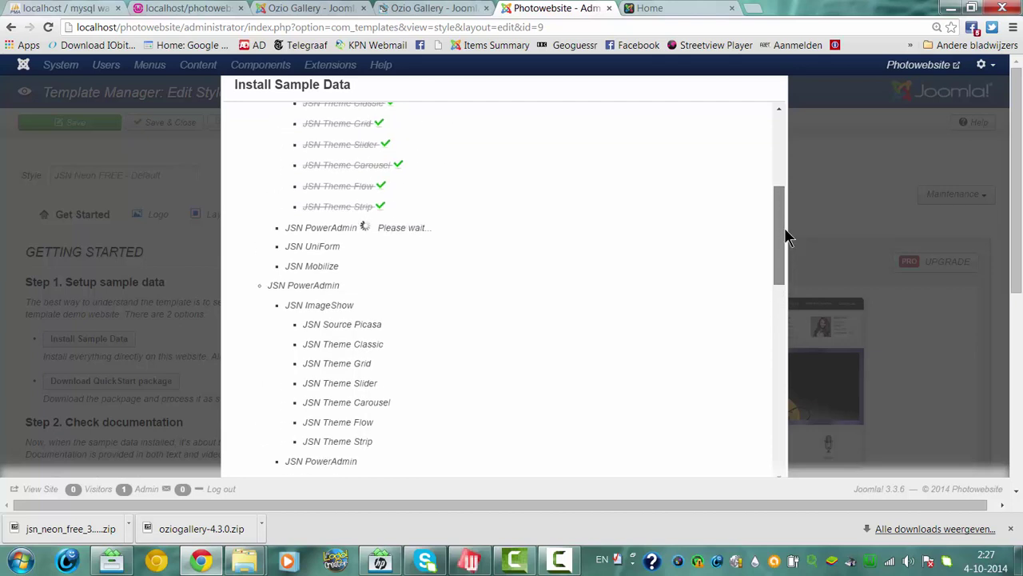
drag(787, 242, 813, 379)
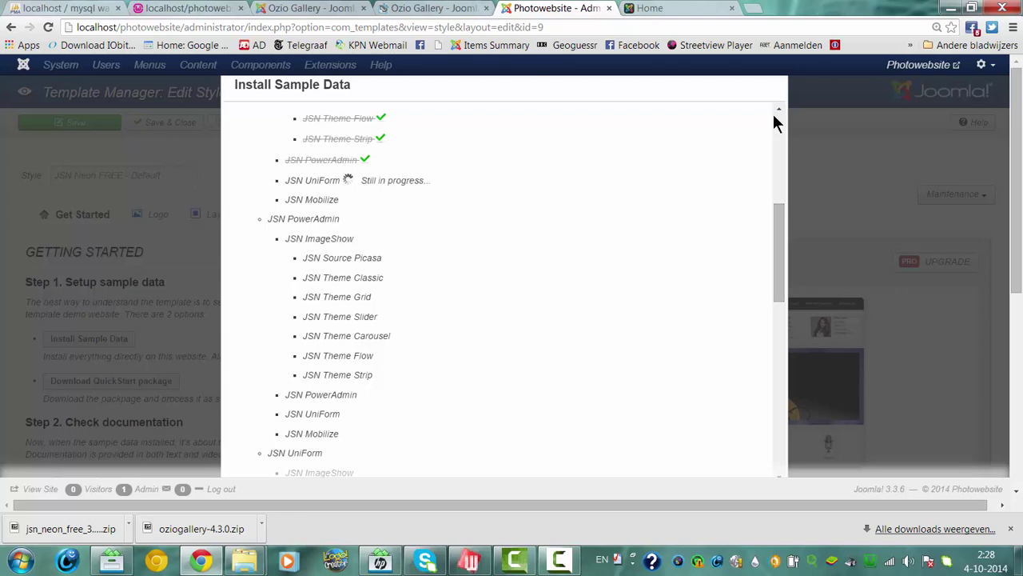
click(700, 8)
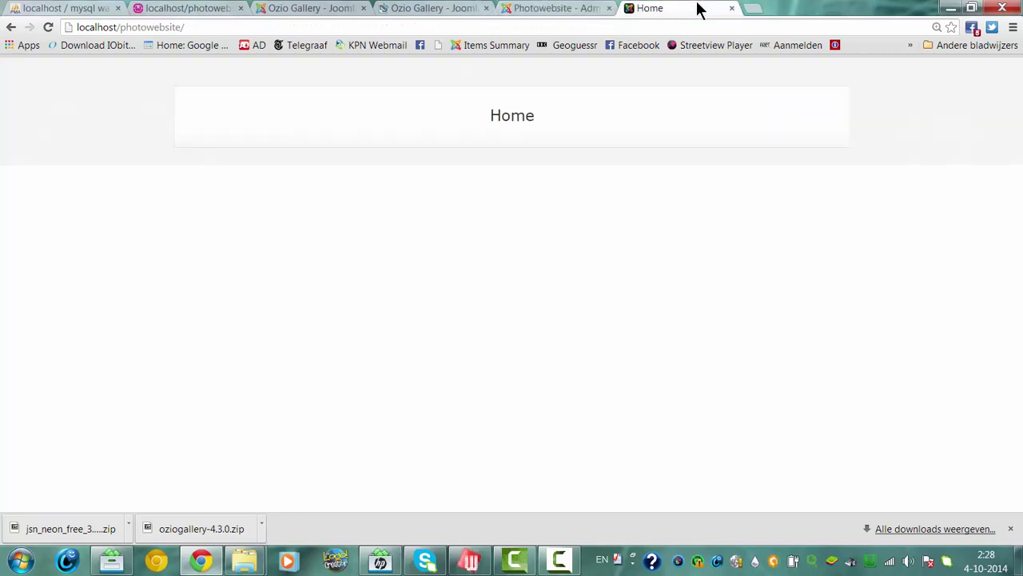
- Reload the front-end page, then check the sample data installation progress
click(542, 22)
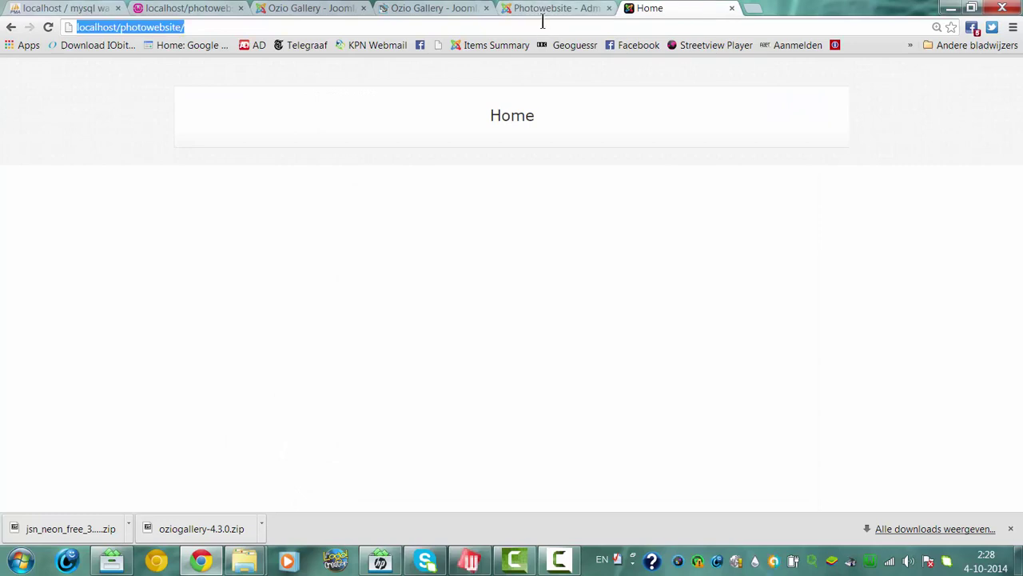
key(Return)
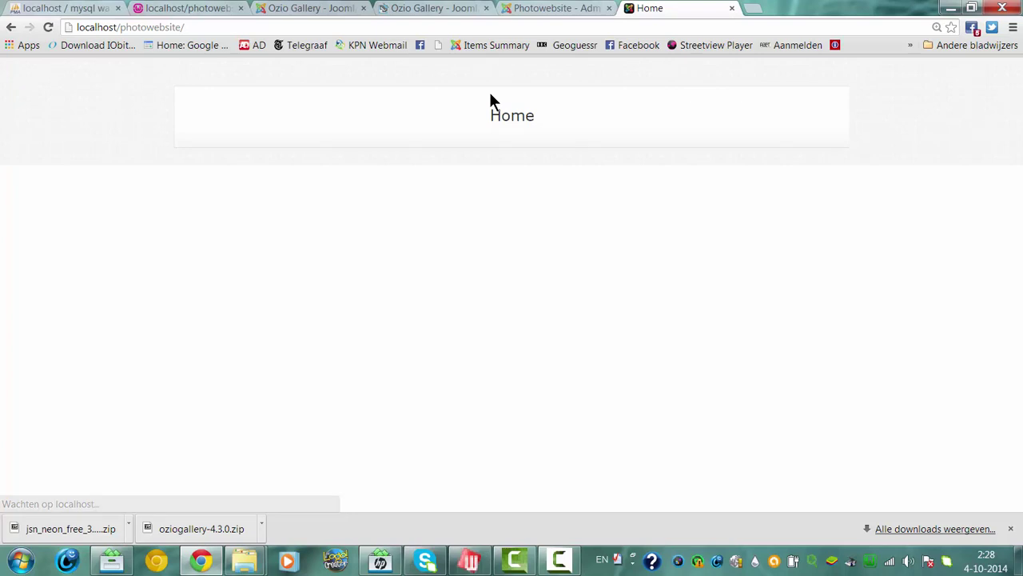
click(536, 9)
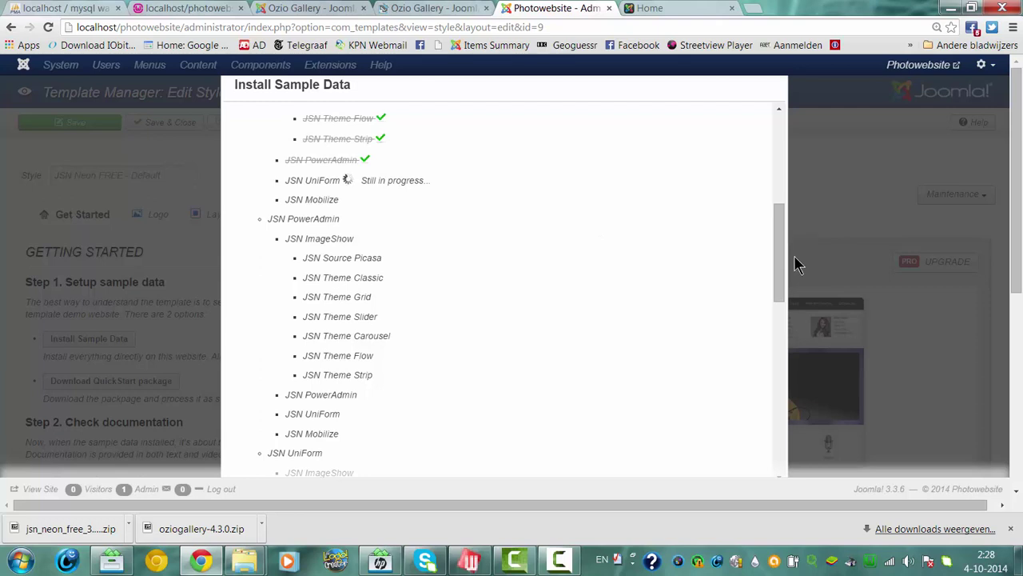
drag(781, 227, 786, 90)
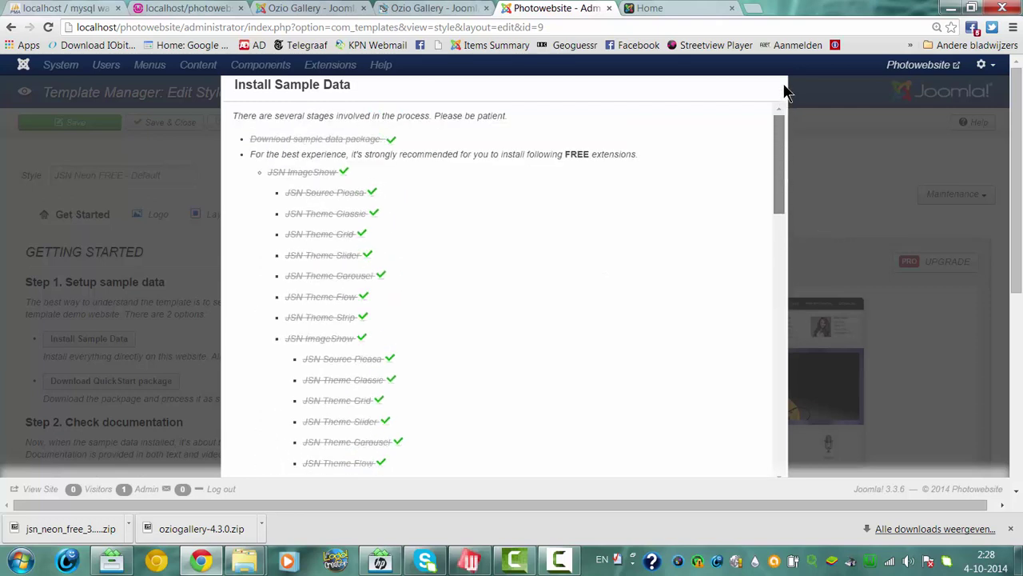
- In the front-end tab, load localhost/photowebsite/administrator/ from the address suggestion
click(654, 8)
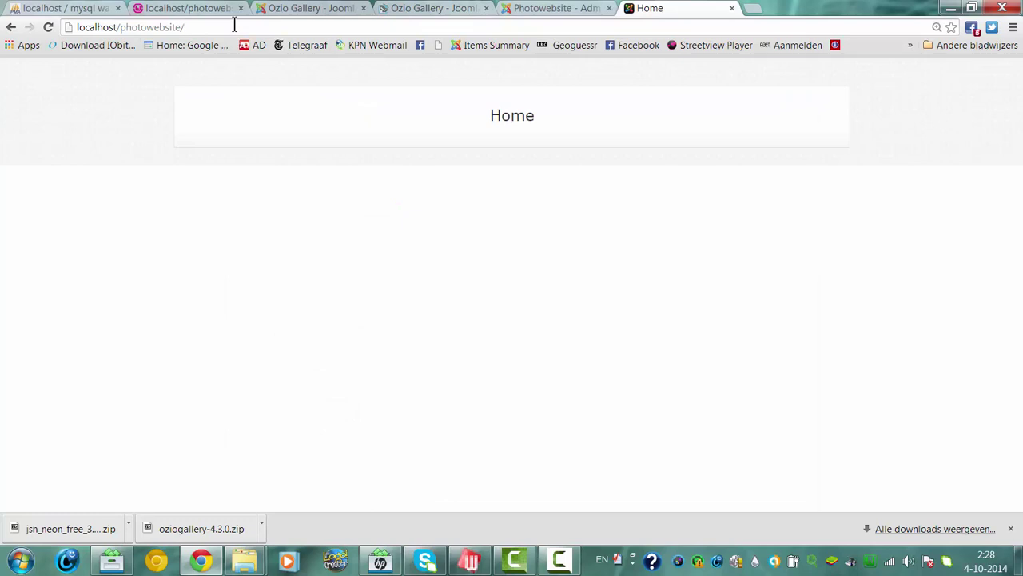
text(ad)
key(Return)
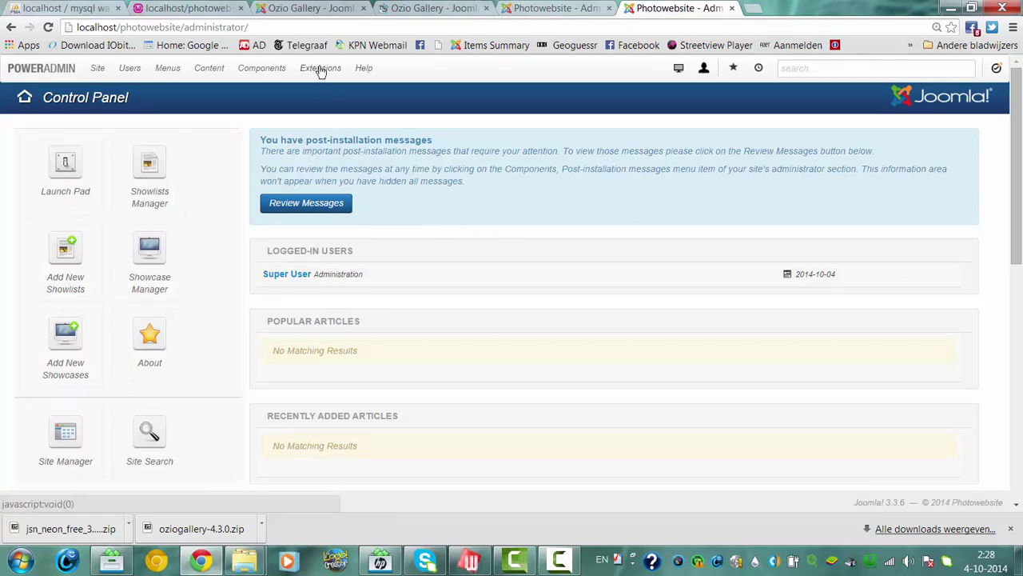
- Open the JSN Neon FREE - Default style from Extensions > Template Manager
click(320, 69)
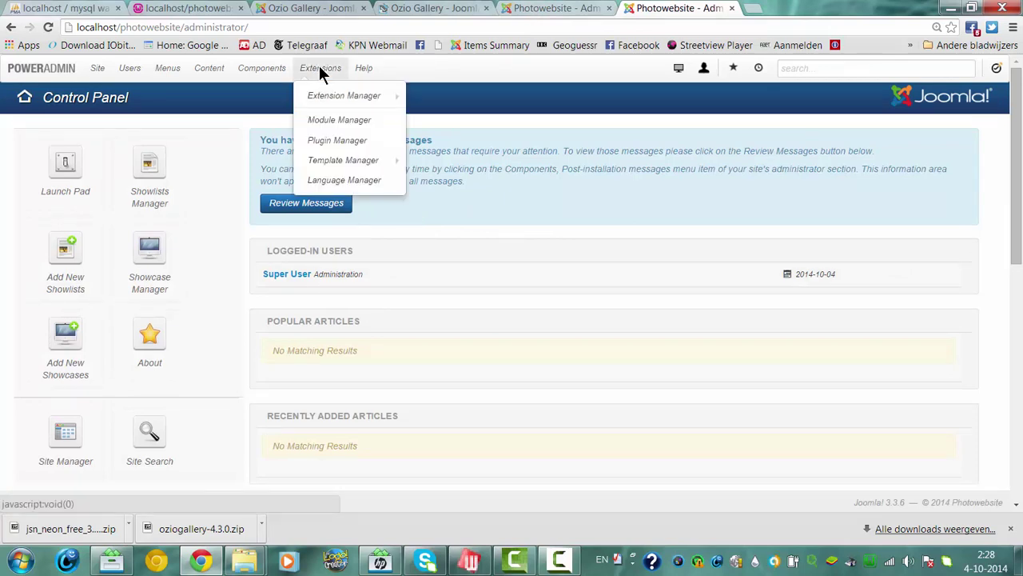
mouse_move(332, 163)
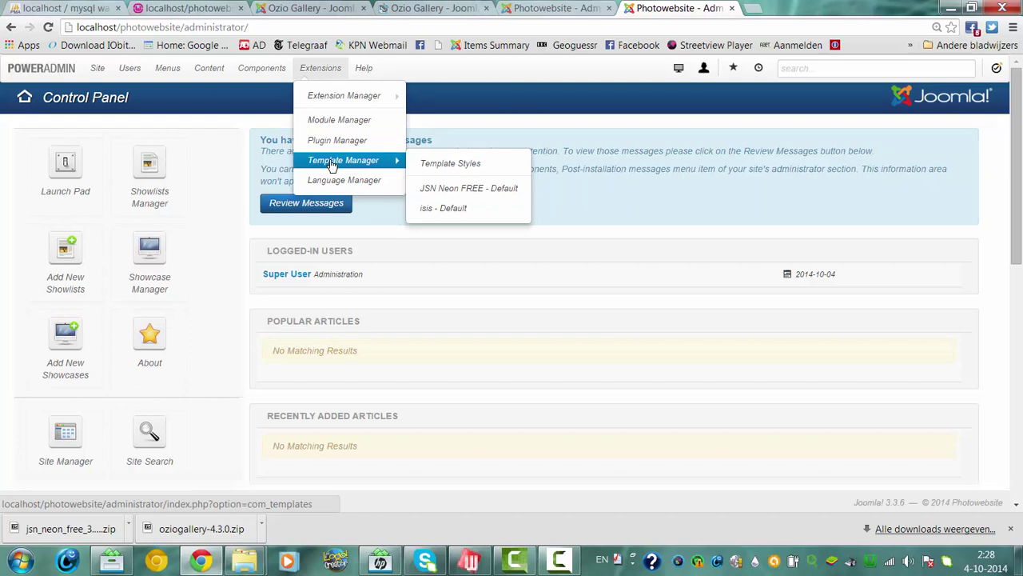
click(331, 164)
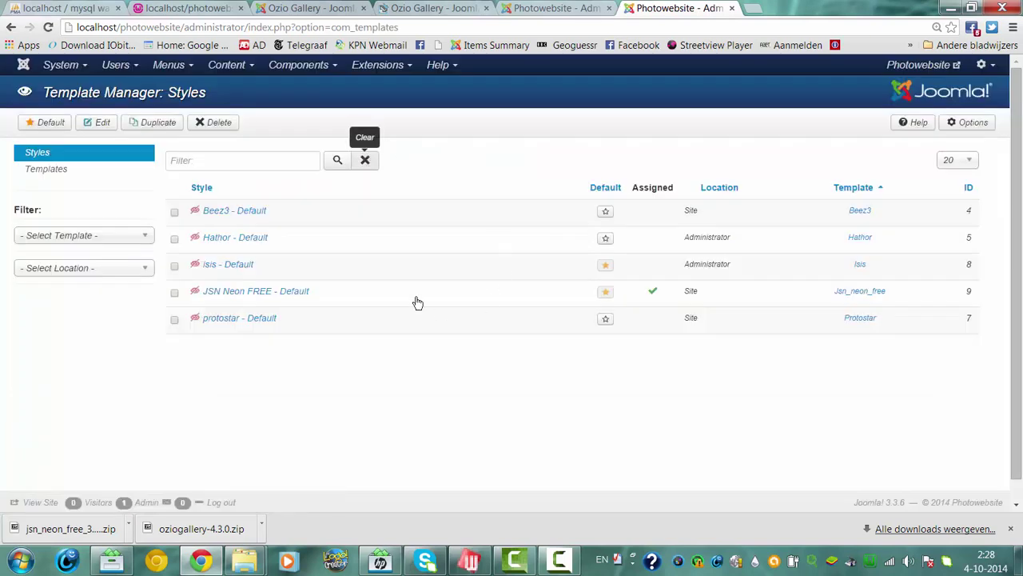
click(252, 299)
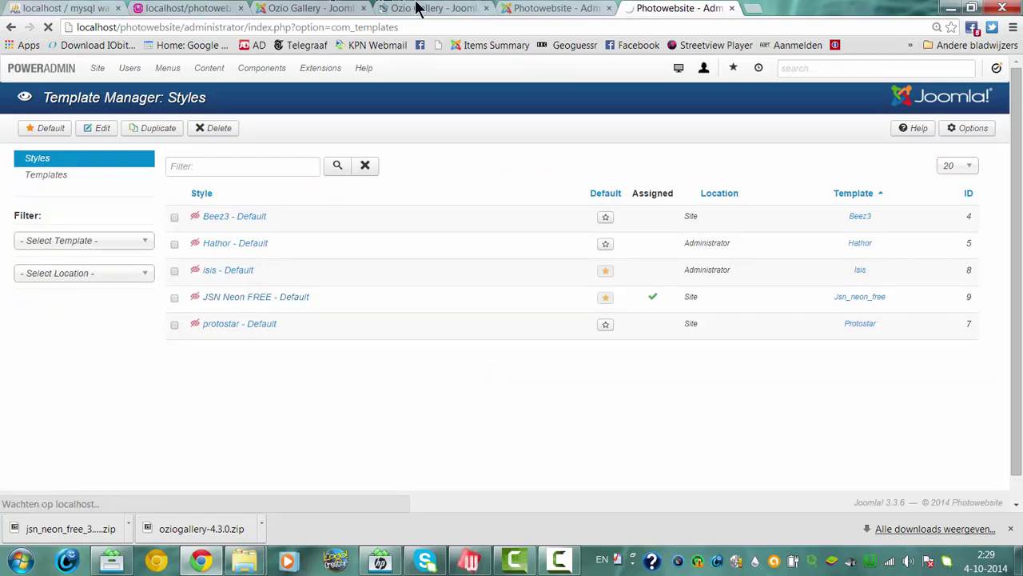
- Check the sample data installer's progress by scrolling its extension list to the bottom
click(534, 8)
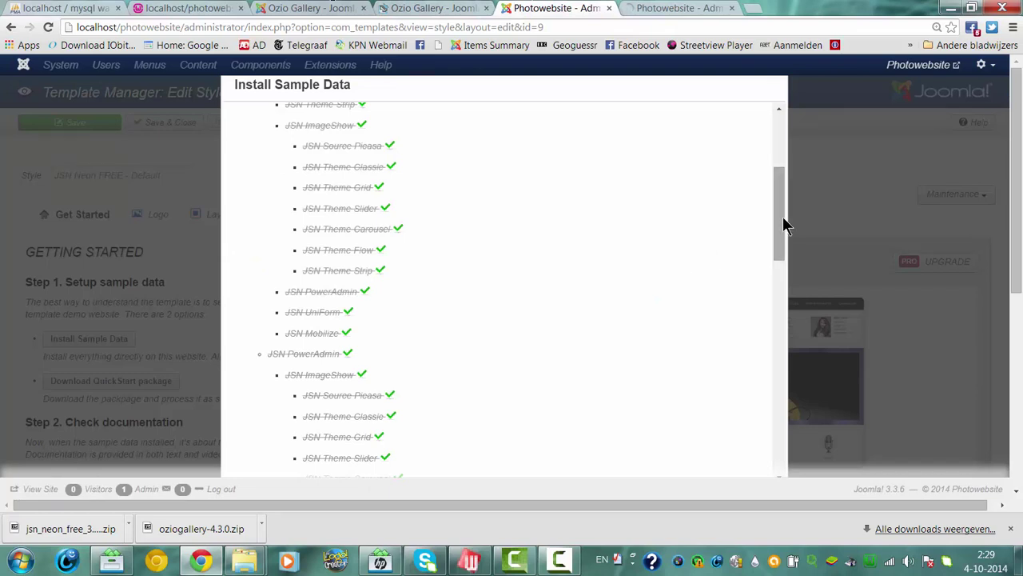
click(784, 370)
drag(779, 353, 780, 470)
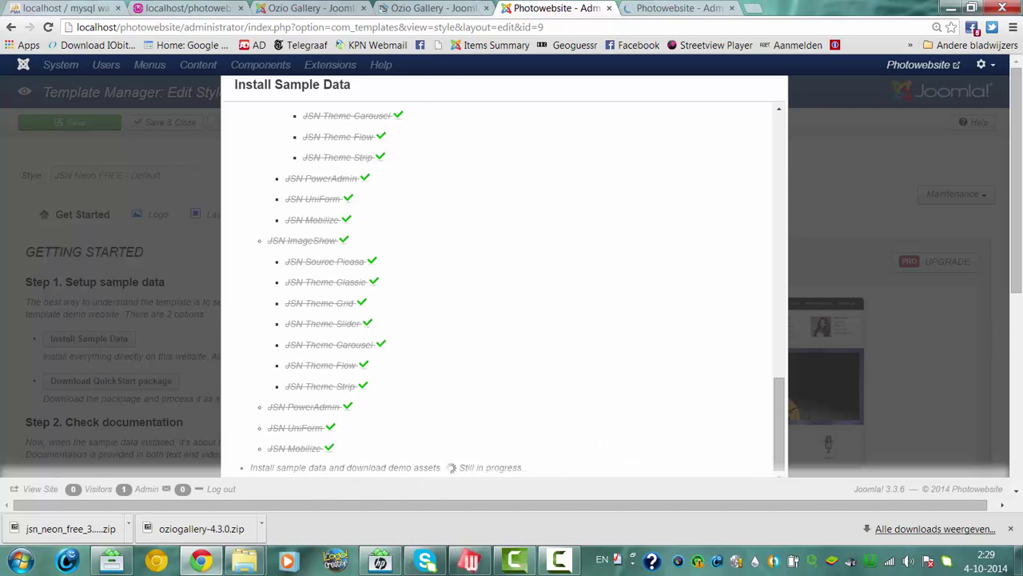
drag(1020, 150, 1020, 202)
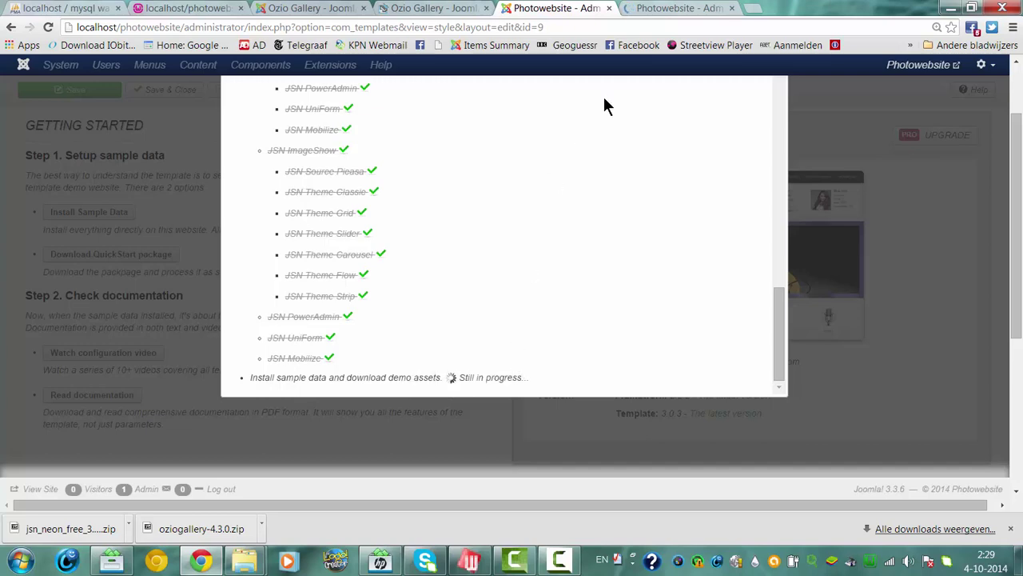
- Load localhost/photowebsite/ in the other tab, then return to the finishing installer
click(680, 9)
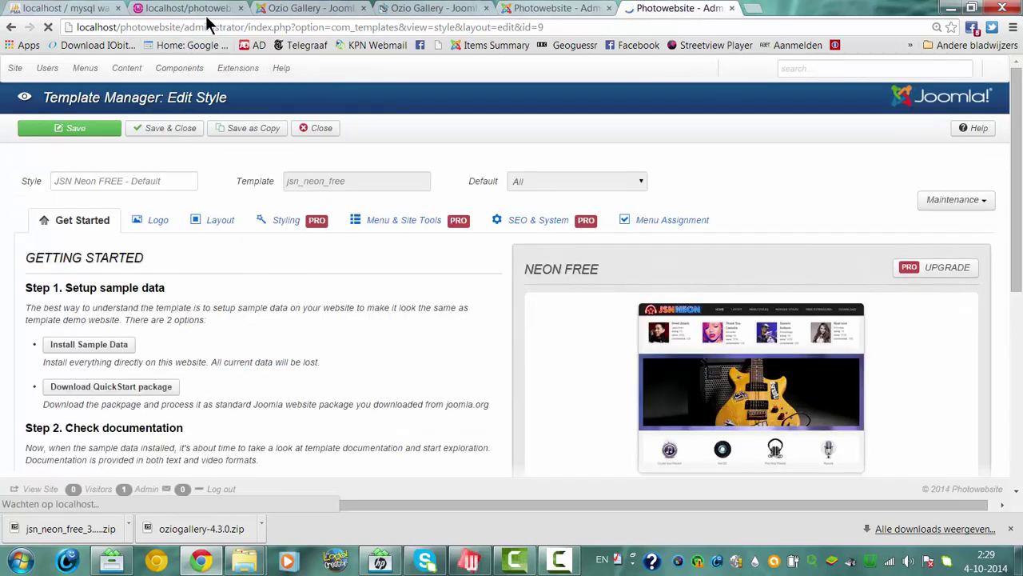
drag(188, 27, 543, 27)
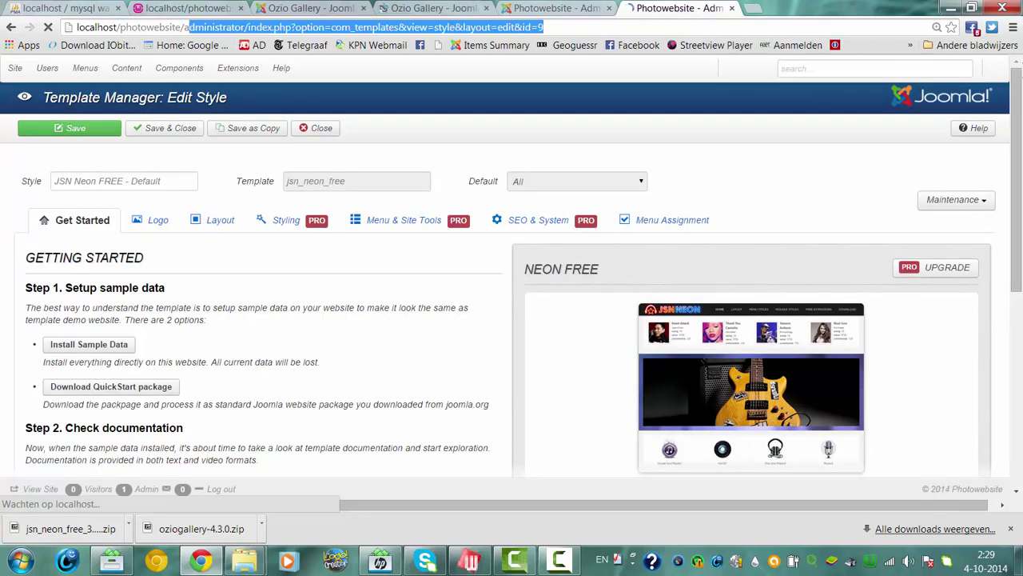
key(BackSpace)
key(BackSpace)
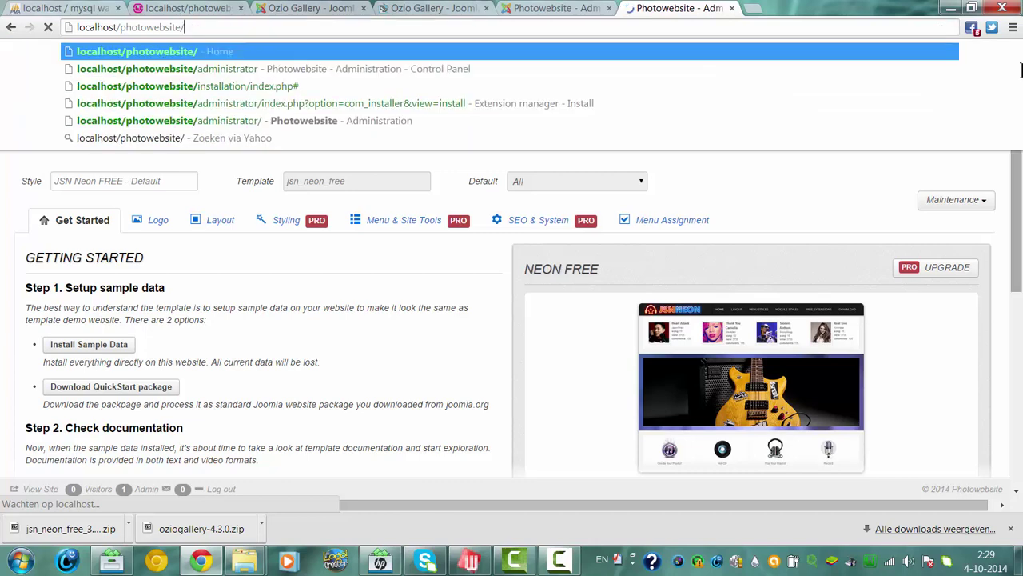
key(Return)
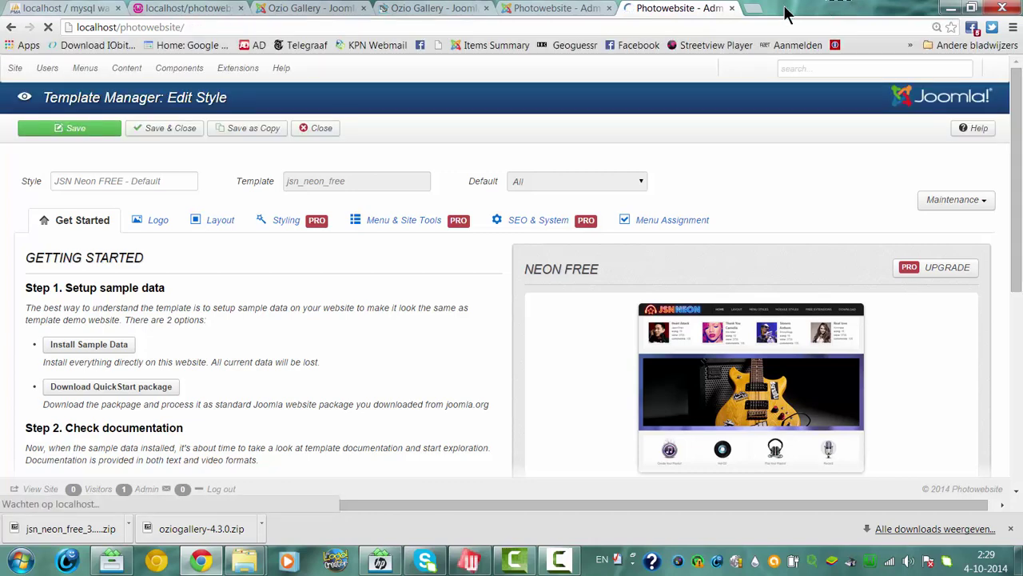
click(567, 8)
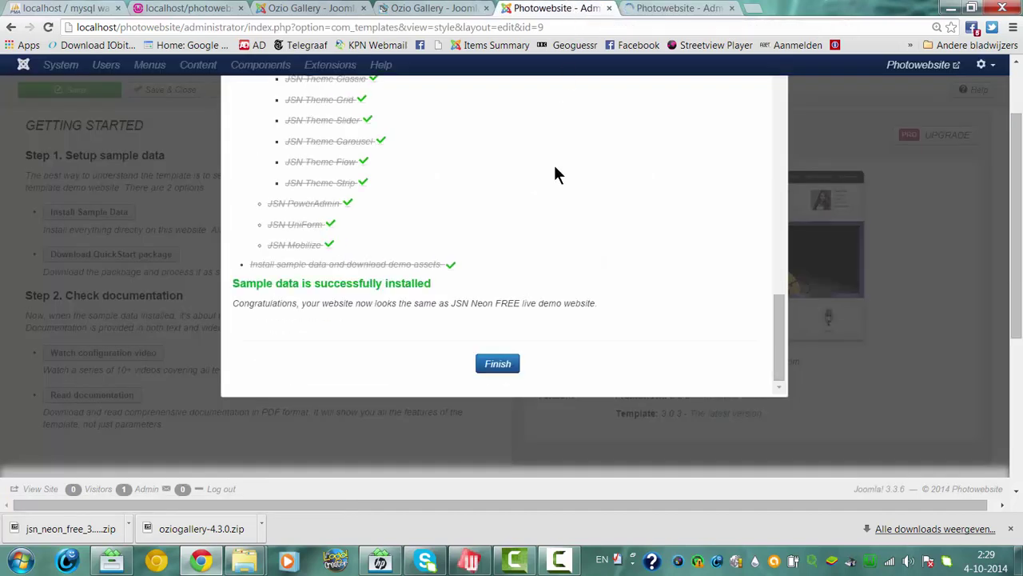
- Finish the Install Sample Data dialog and view the reloaded Neon front end
click(510, 363)
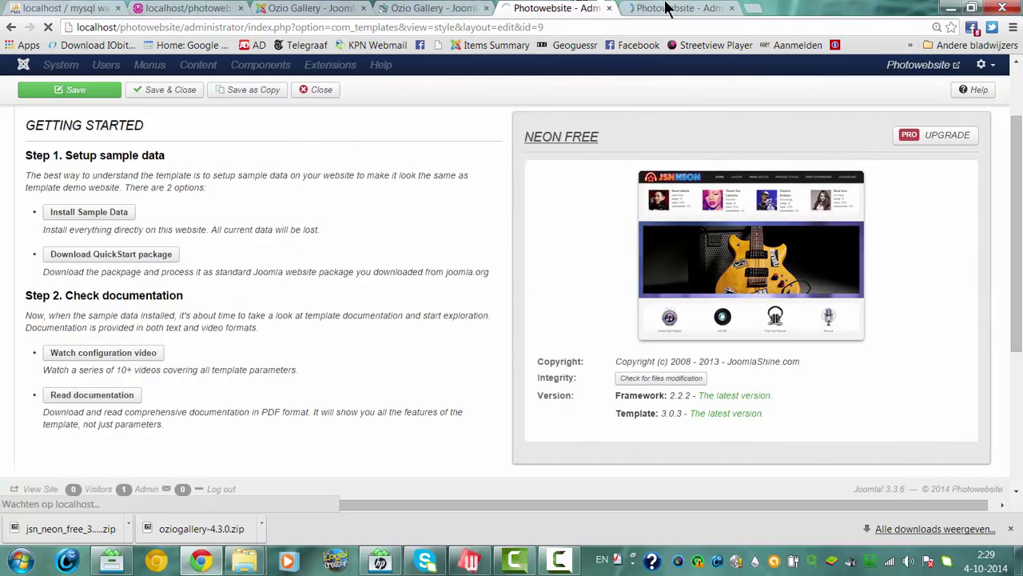
click(670, 6)
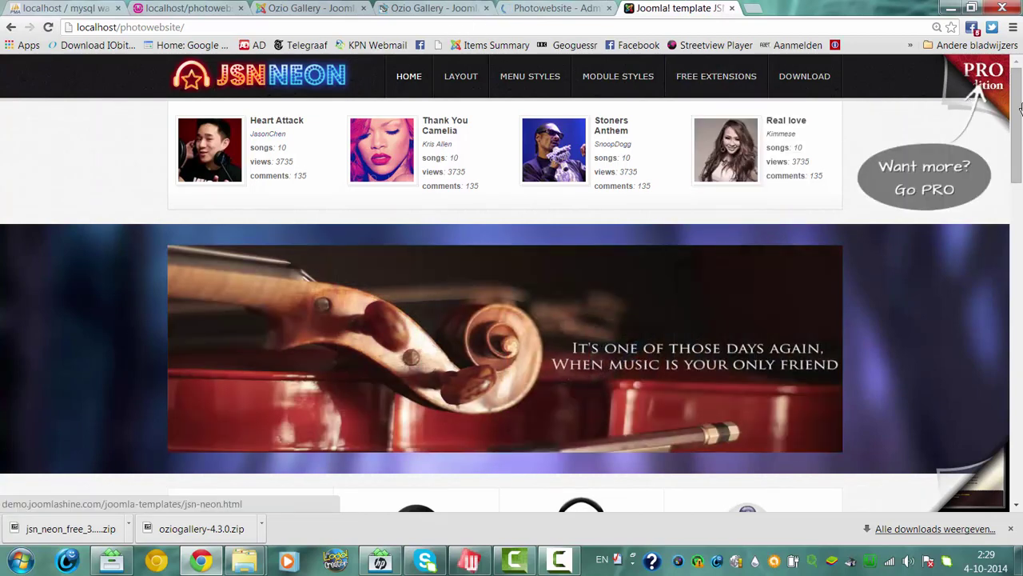
- Browse the MENU STYLES demo page through its Main, Tree and Div menu examples
click(516, 84)
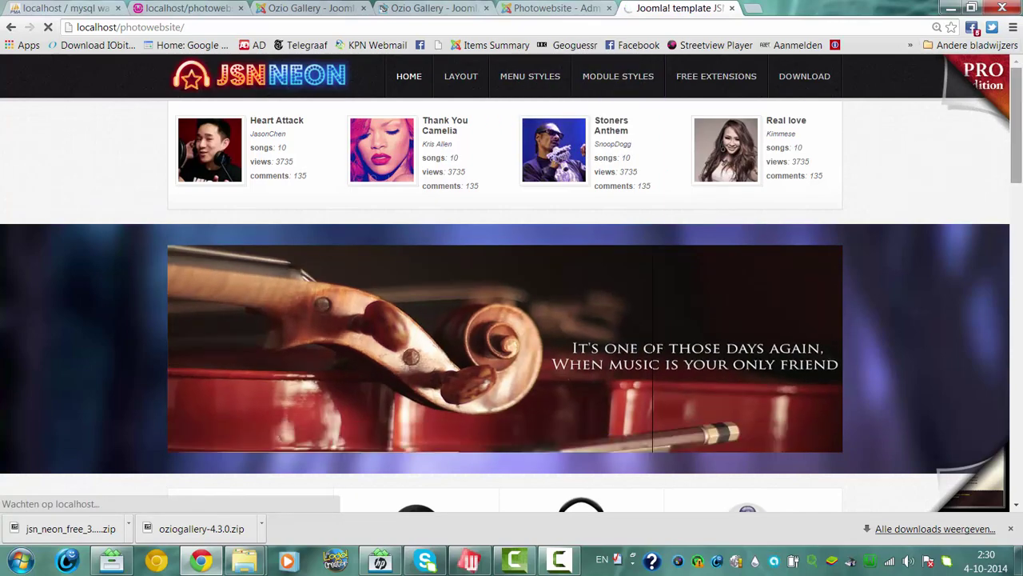
scroll(1000, 120, down, 1)
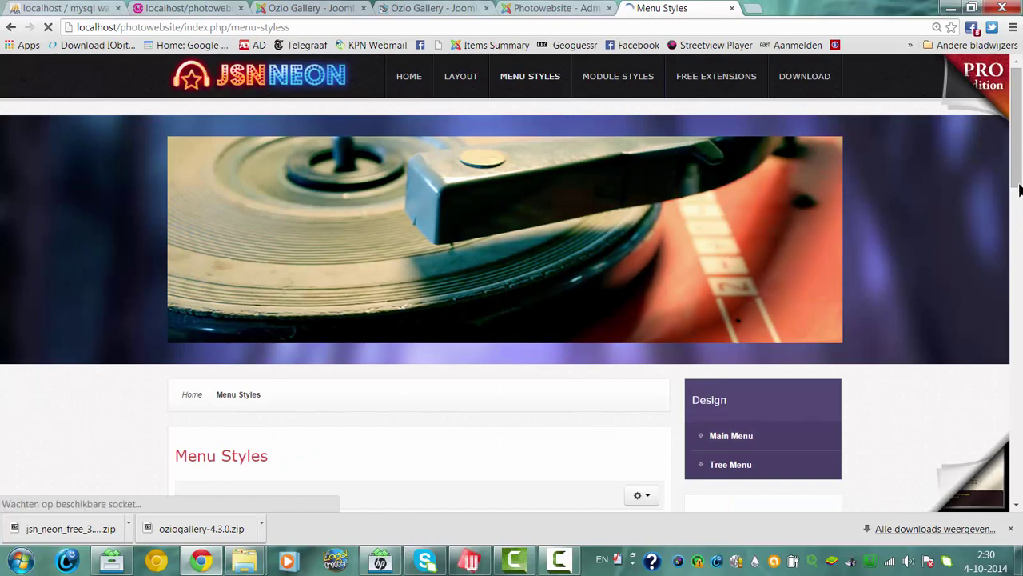
scroll(511, 280, down, 1)
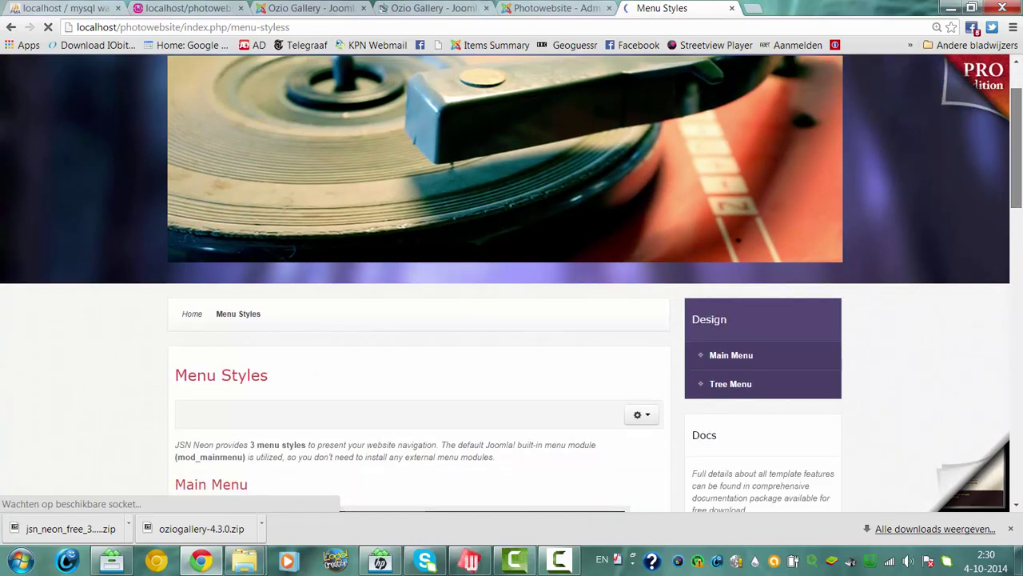
scroll(512, 280, down, 5)
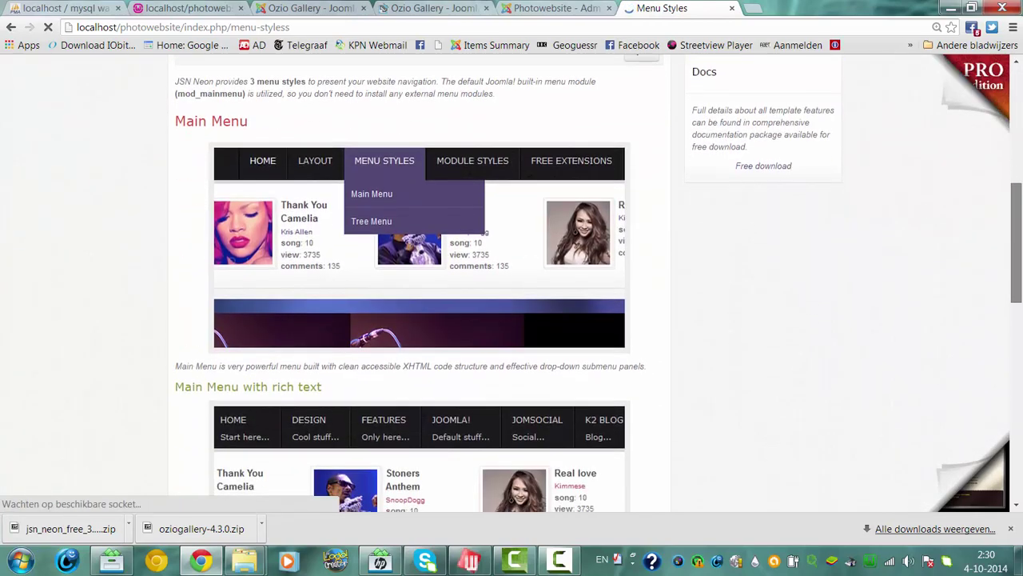
scroll(512, 280, down, 5)
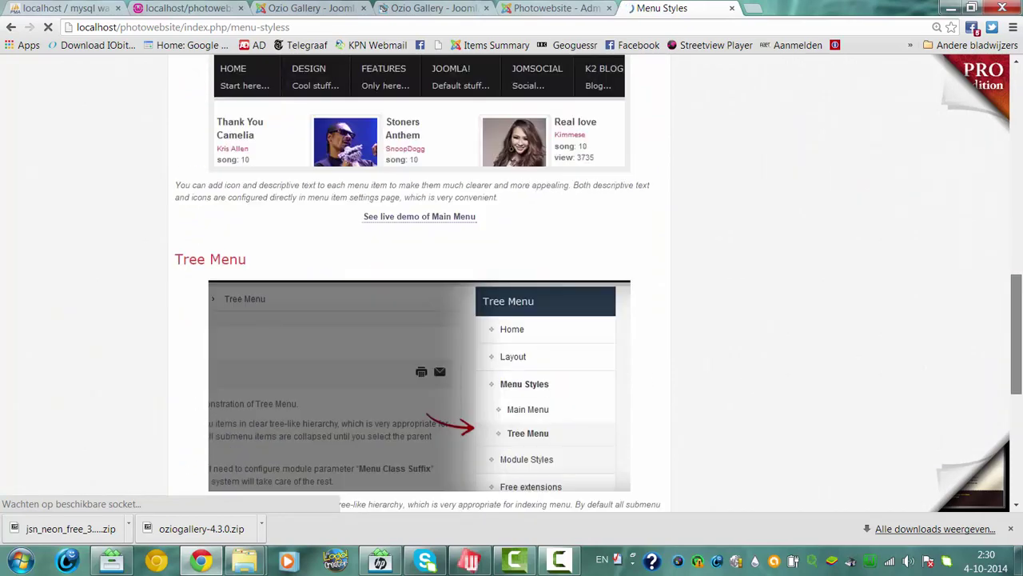
scroll(1019, 413, down, 4)
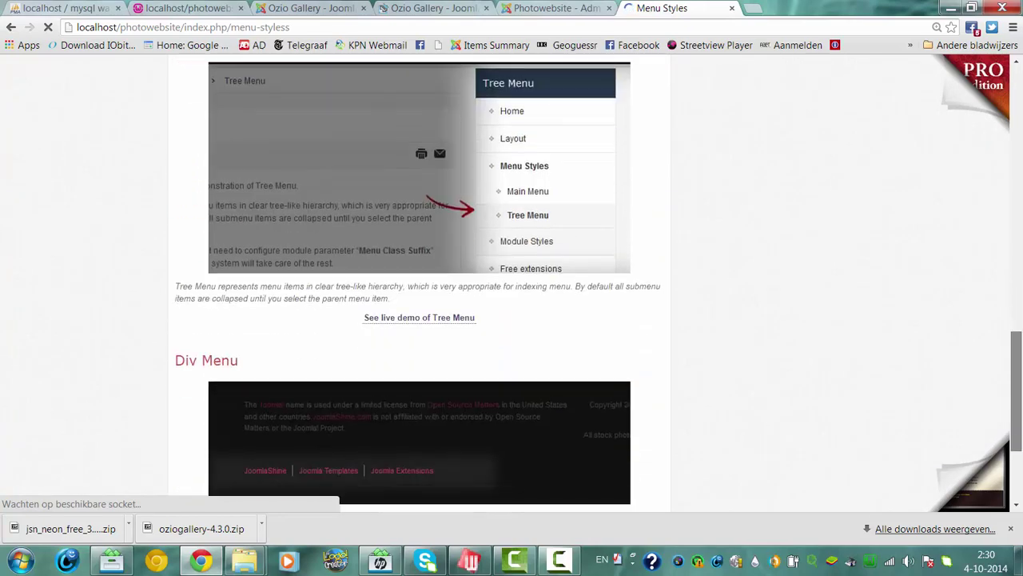
scroll(1018, 412, up, 13)
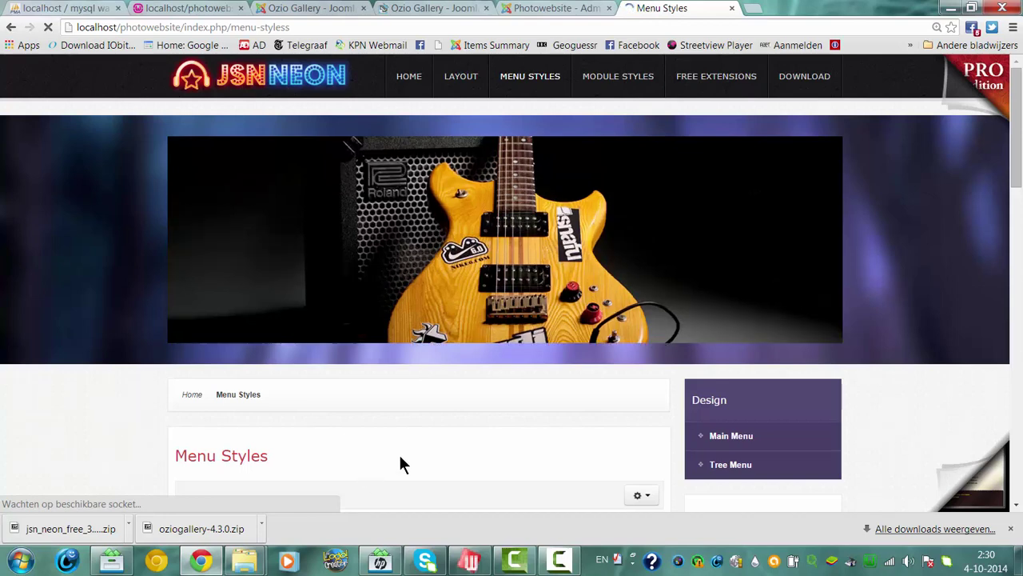
click(558, 561)
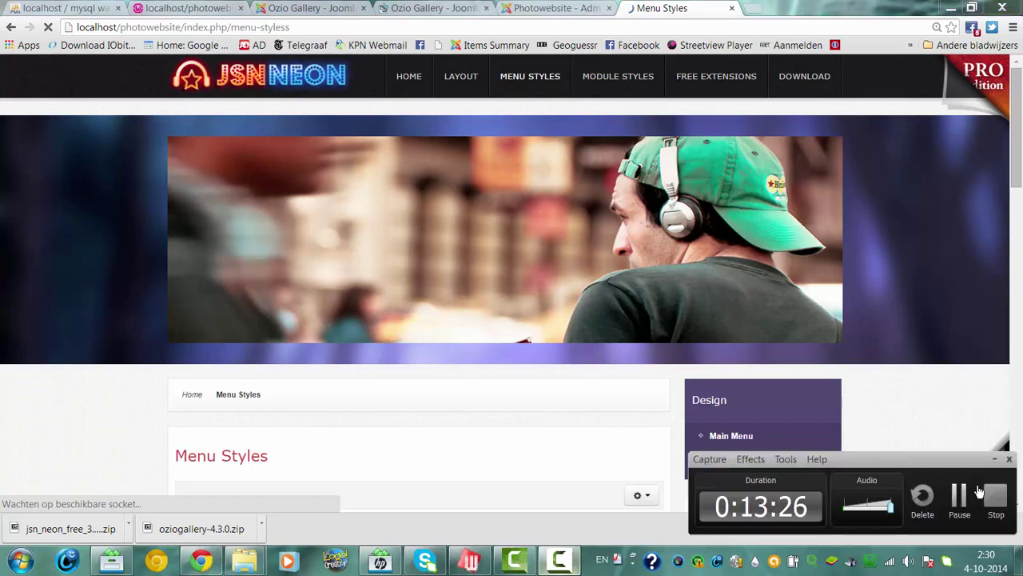